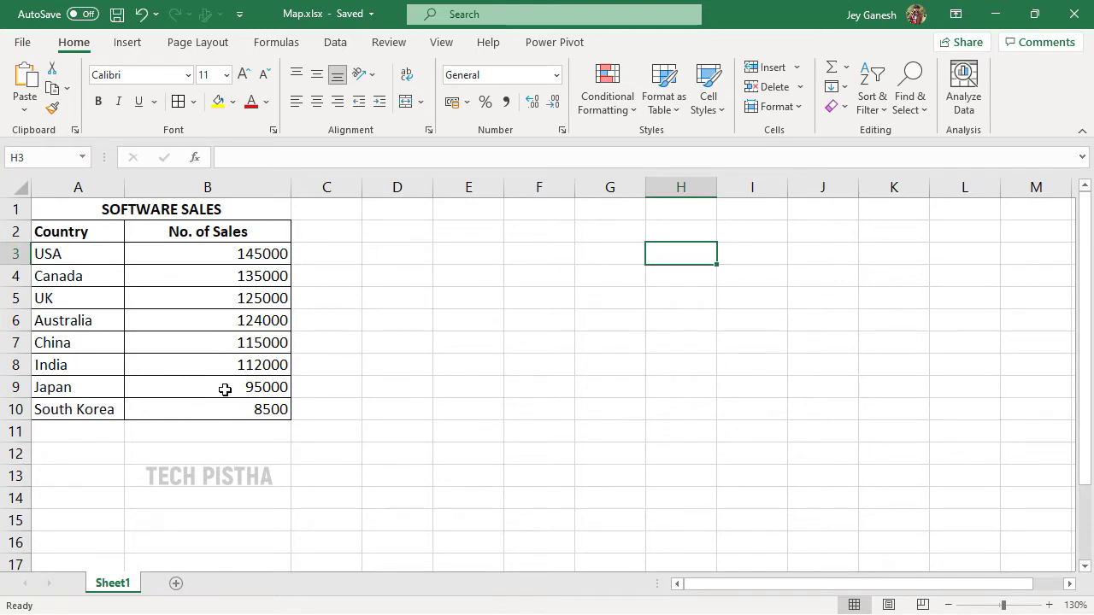
Step: Select the Country and No. of Sales table A2:B10 and insert a Filled Map chart
{"action": "left_click", "coordinate": [79, 236]}
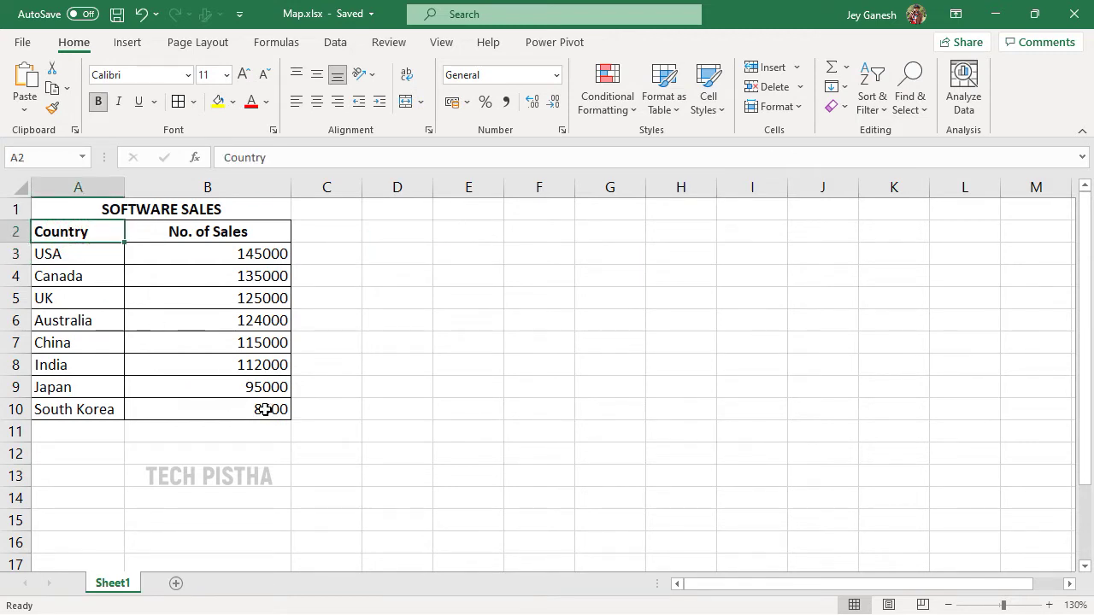
{"action": "left_click", "coordinate": [272, 413], "text": "shift"}
{"action": "left_click", "coordinate": [135, 42]}
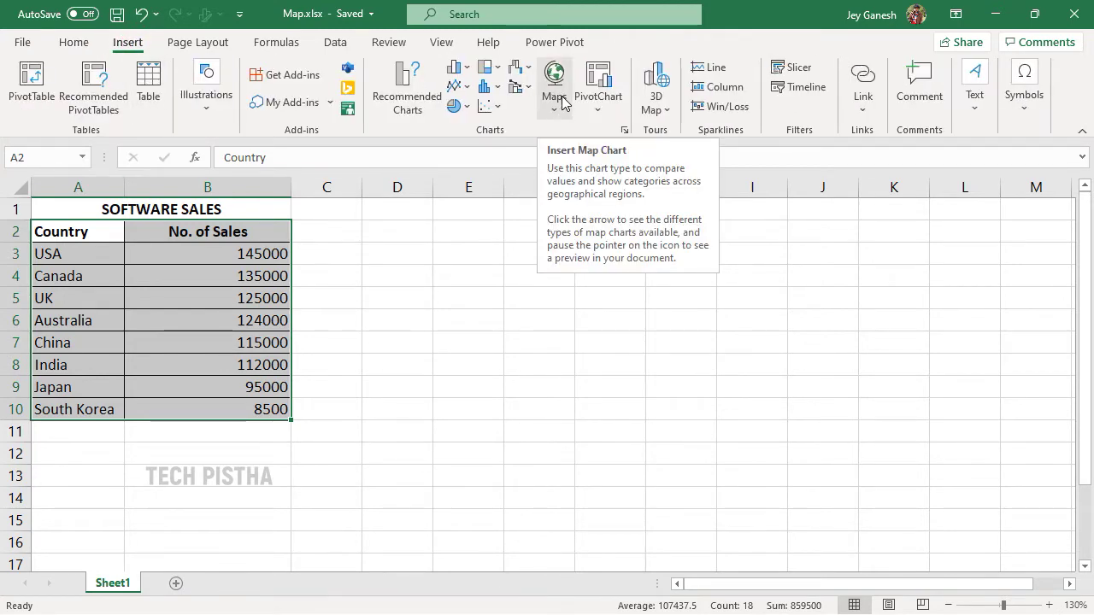
{"action": "left_click", "coordinate": [562, 103]}
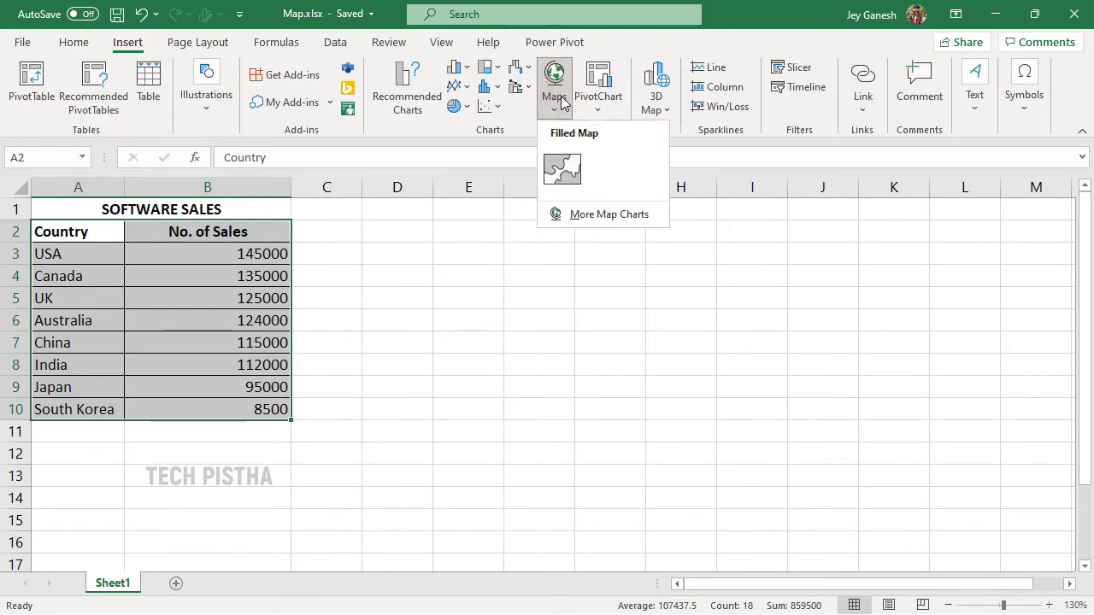
{"action": "left_click", "coordinate": [567, 174]}
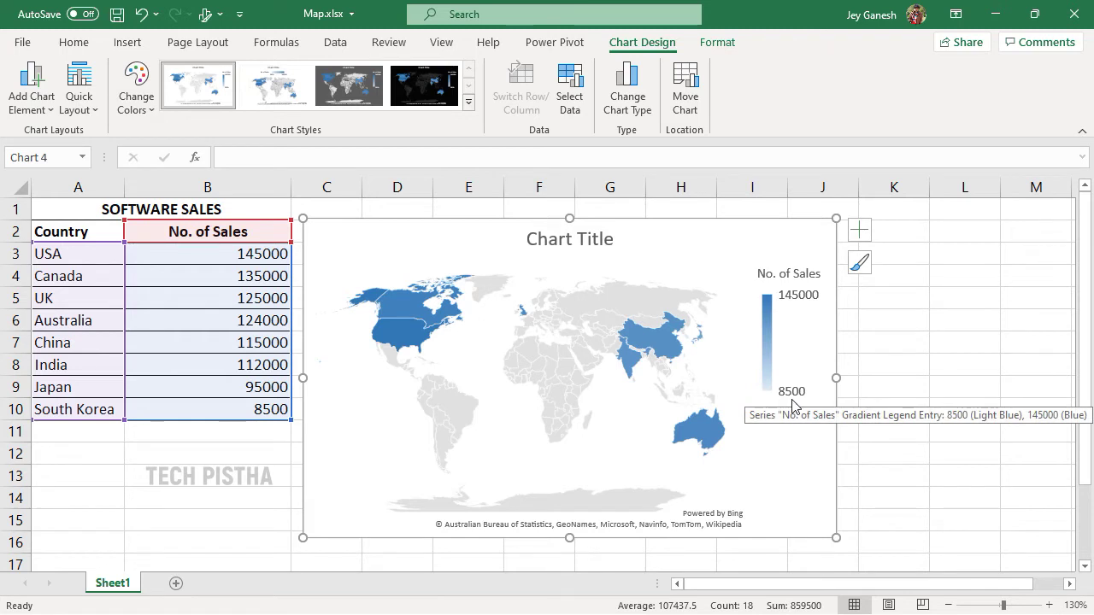
Step: Toggle Data Labels on the map through the Chart Elements list
{"action": "mouse_move", "coordinate": [629, 366]}
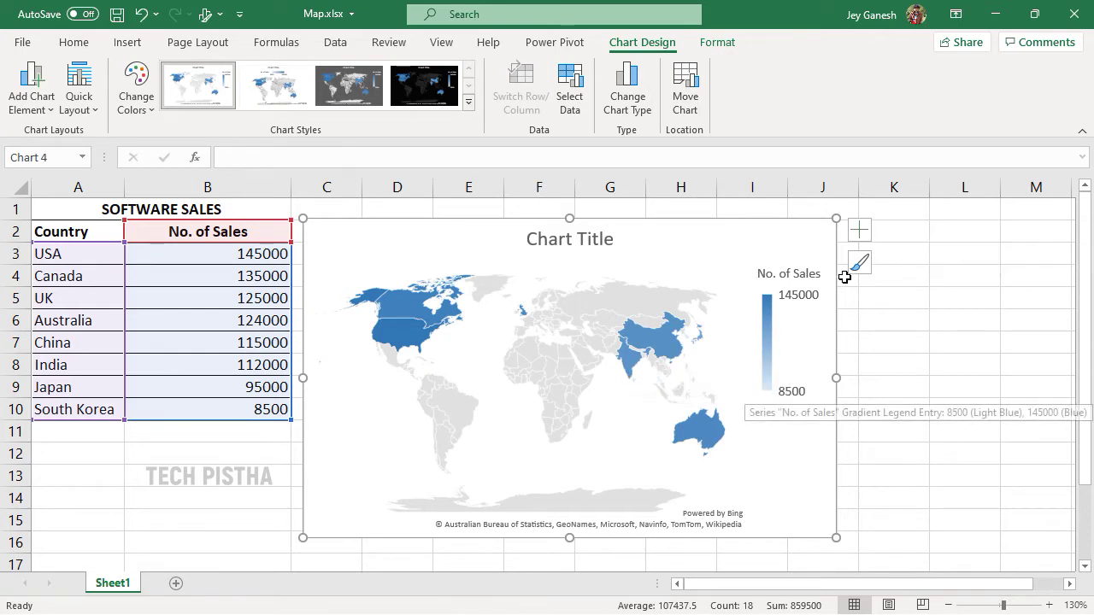
{"action": "left_click", "coordinate": [858, 234]}
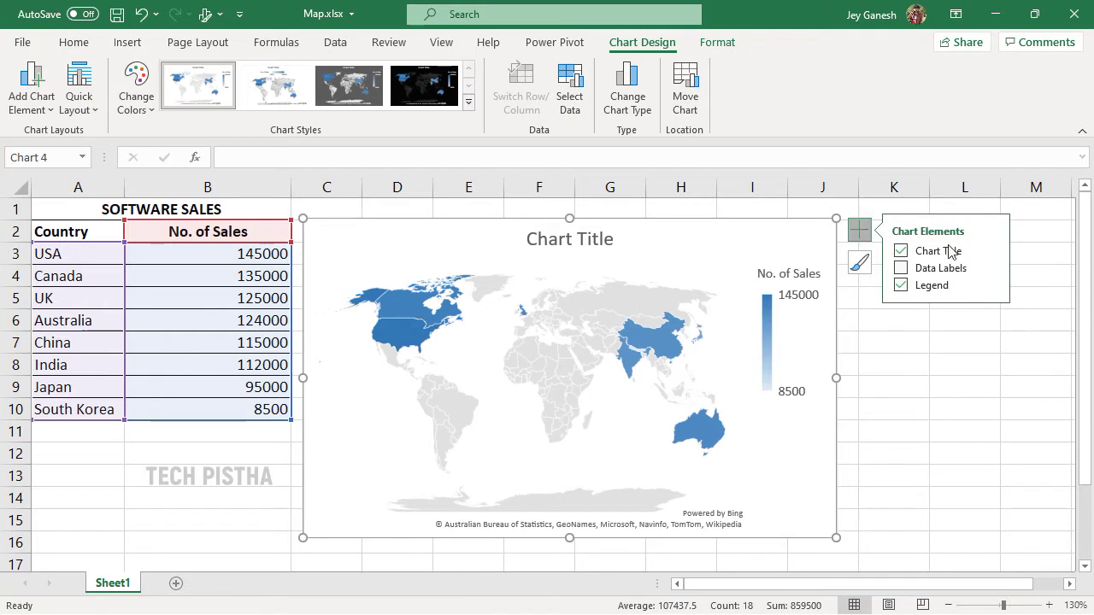
{"action": "left_click", "coordinate": [944, 272]}
Step: Apply the dark grey third chart style to the sales map
{"action": "mouse_move", "coordinate": [701, 443]}
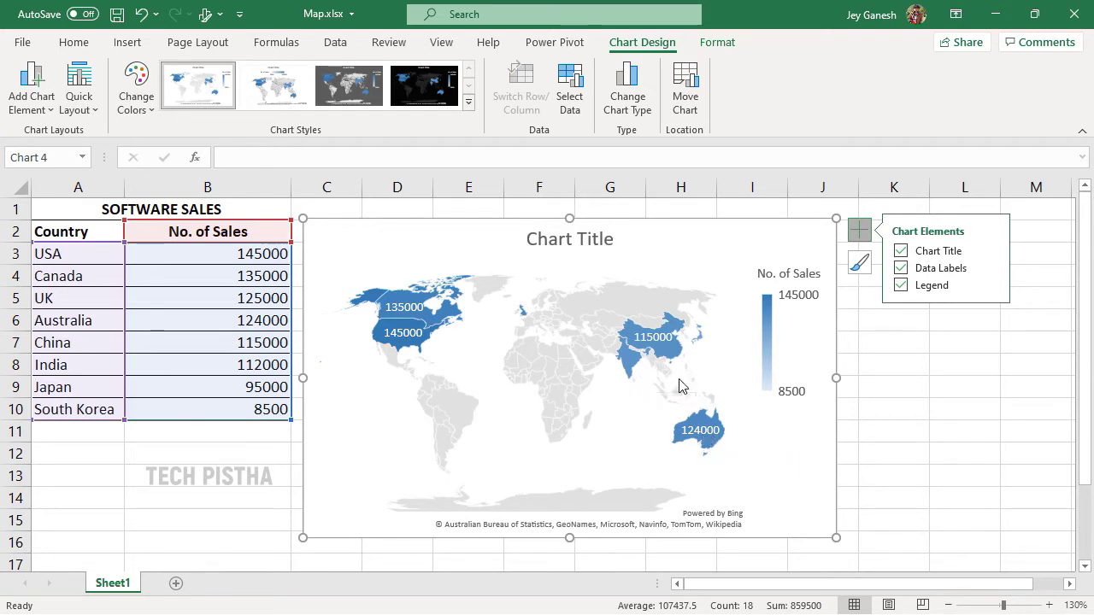
{"action": "left_click", "coordinate": [299, 96]}
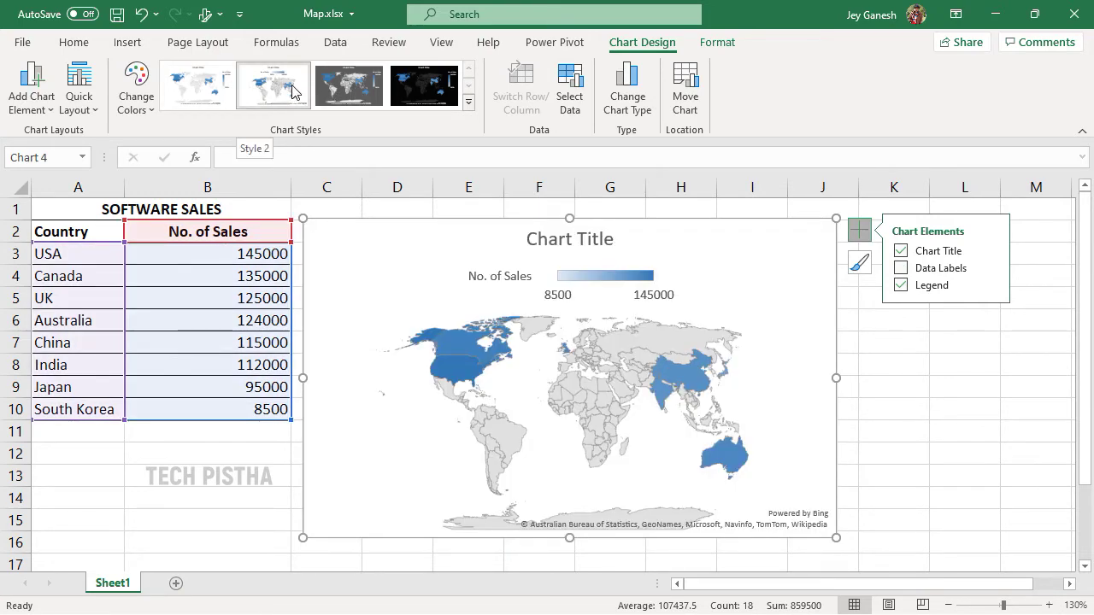
{"action": "left_click", "coordinate": [334, 94]}
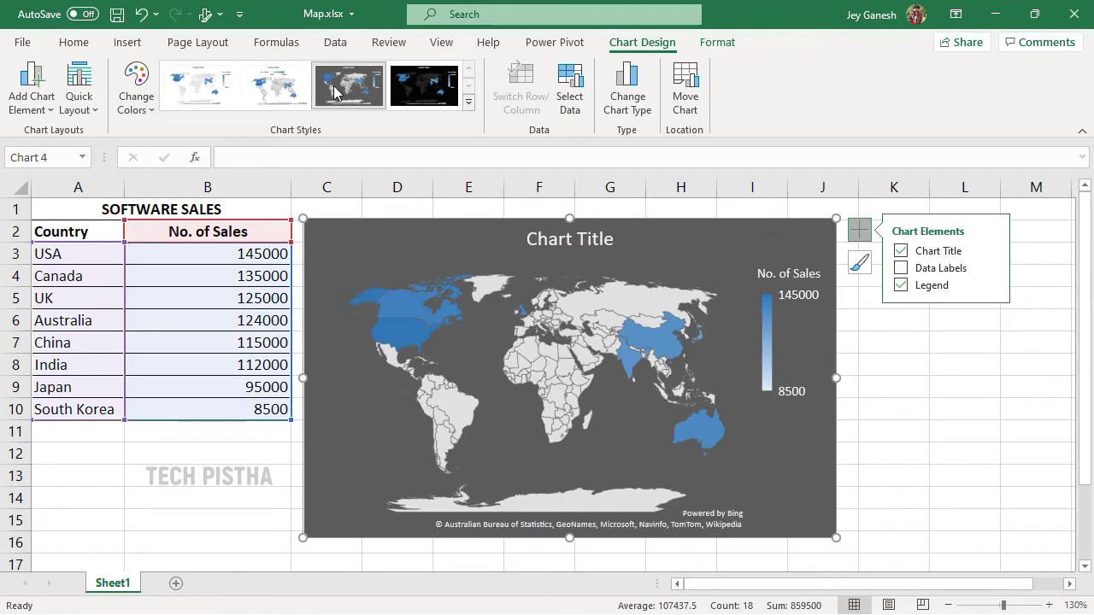
{"action": "left_click", "coordinate": [553, 241]}
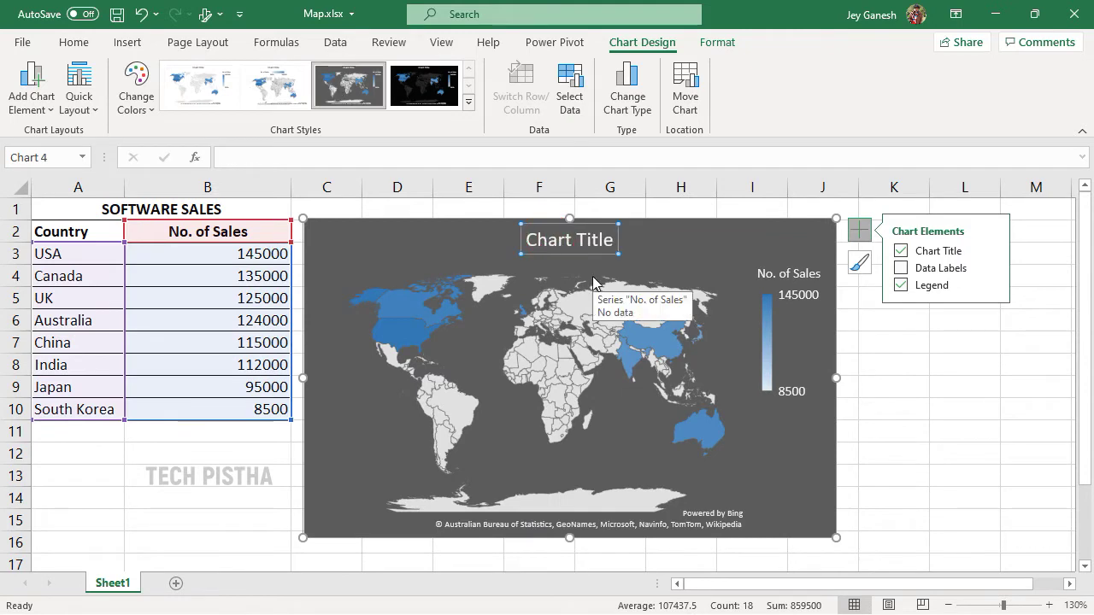
Step: Replace the placeholder chart title with SOFTWARE SALES and deselect the chart
{"action": "triple_click", "coordinate": [547, 241]}
{"action": "type", "text": "SOFTWARE SALES"}
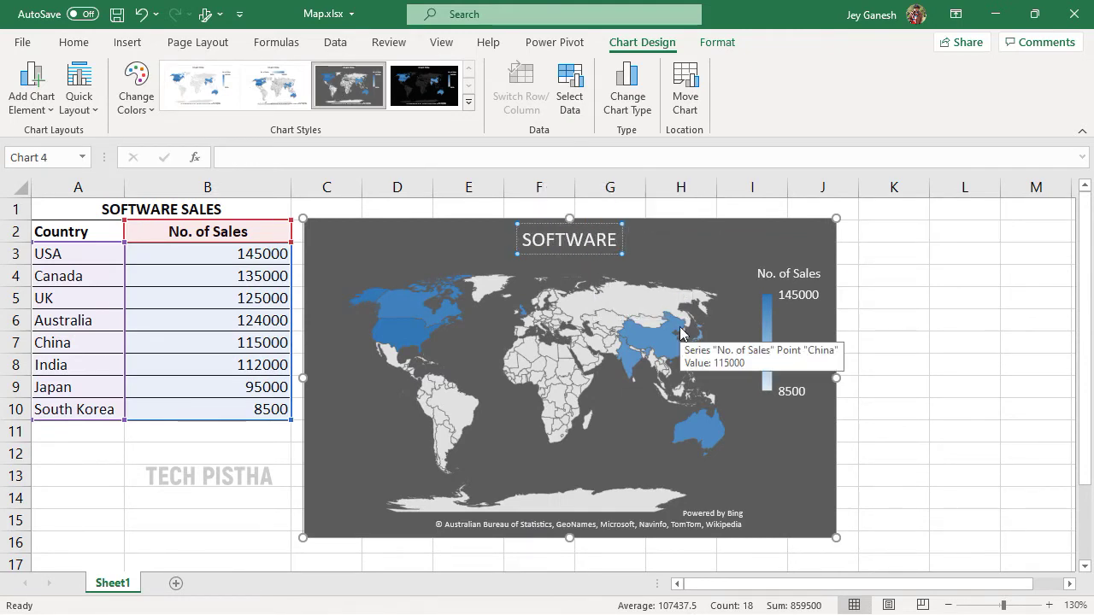
{"action": "left_click", "coordinate": [959, 300]}
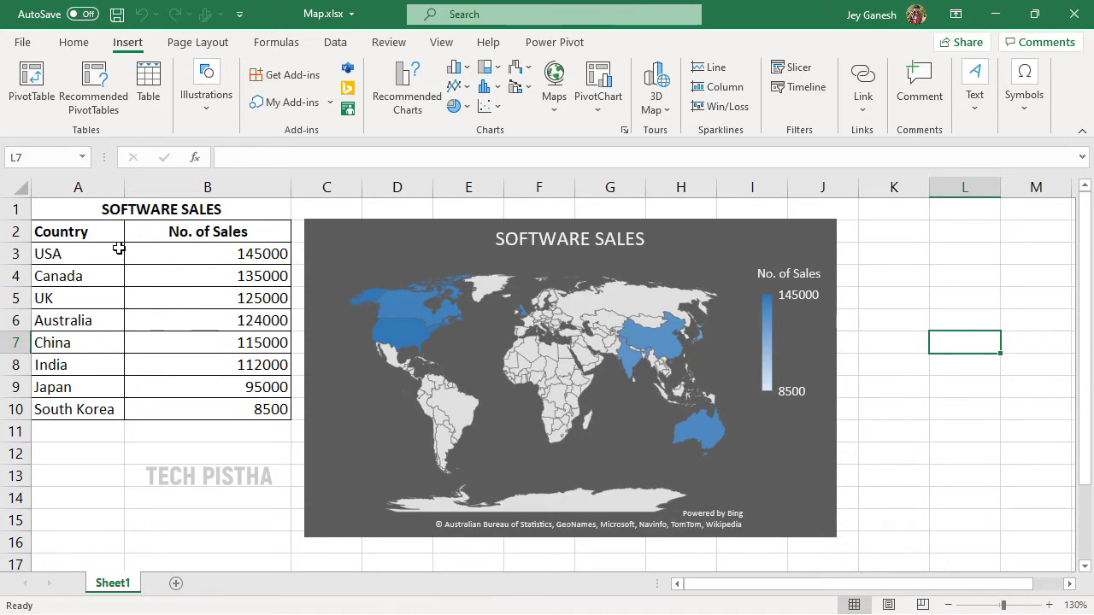
Step: Turn on filtering for the Country and No. of Sales header row
{"action": "left_click_drag", "start_coordinate": [75, 232], "coordinate": [171, 237]}
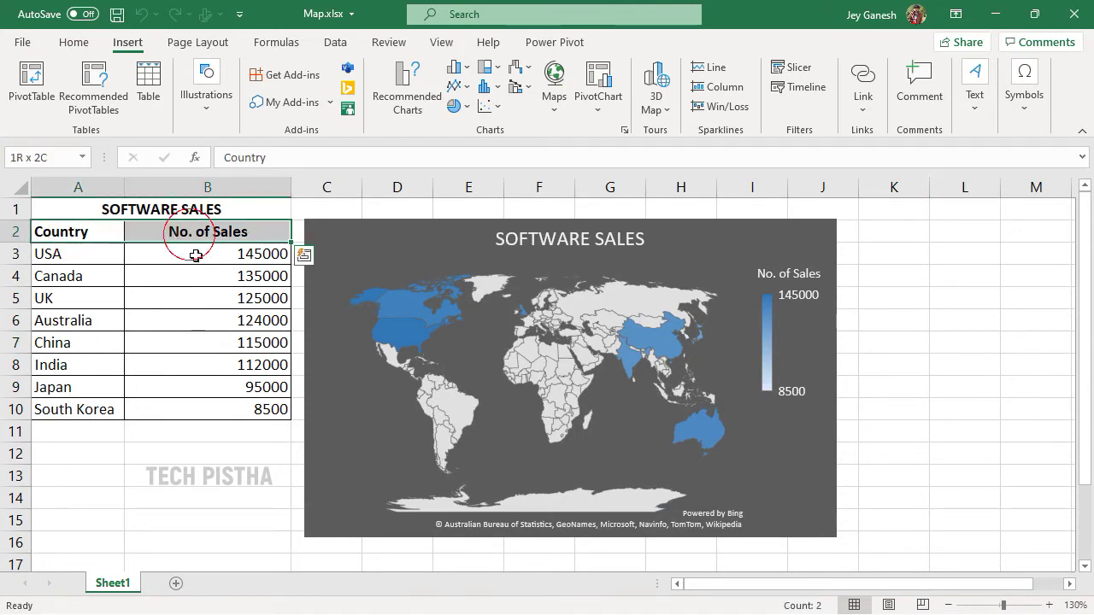
{"action": "left_click", "coordinate": [73, 42]}
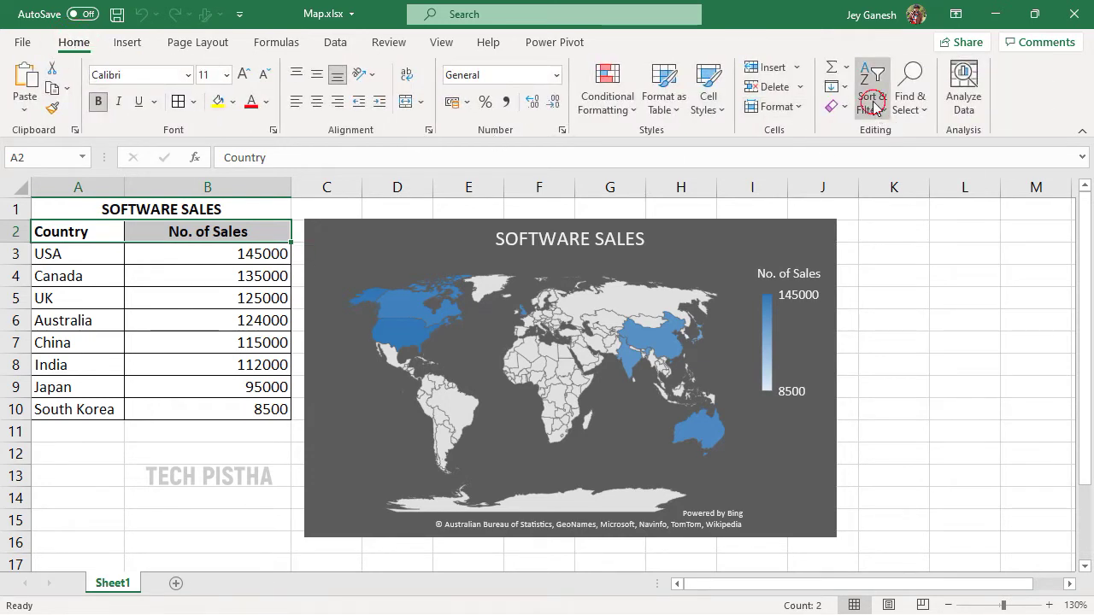
{"action": "left_click", "coordinate": [872, 95]}
{"action": "left_click", "coordinate": [893, 210]}
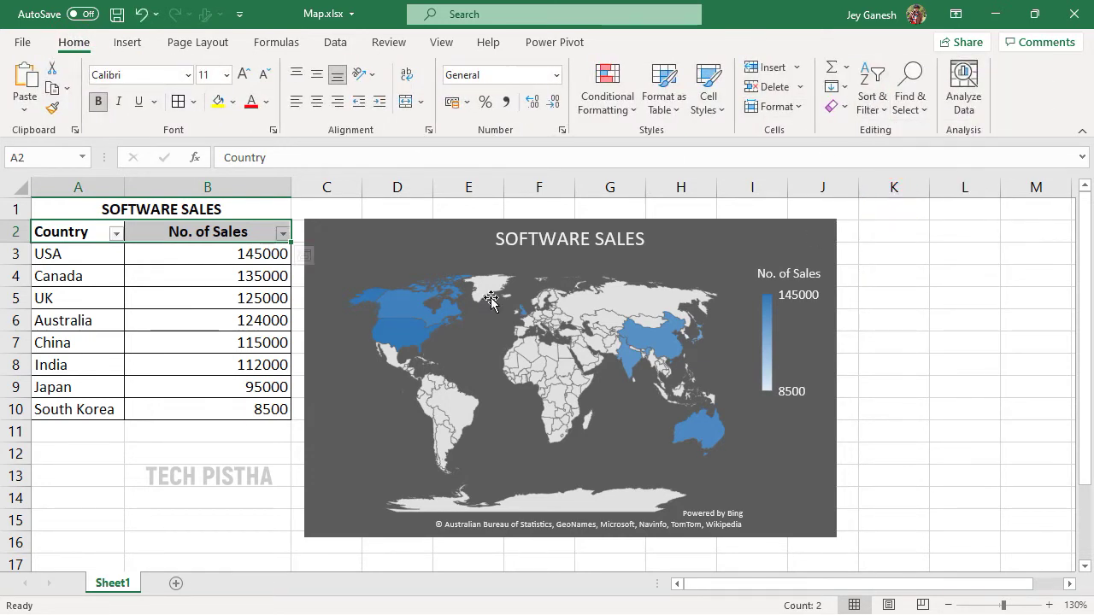
Step: Filter the Country column to show only Australia
{"action": "left_click", "coordinate": [116, 234]}
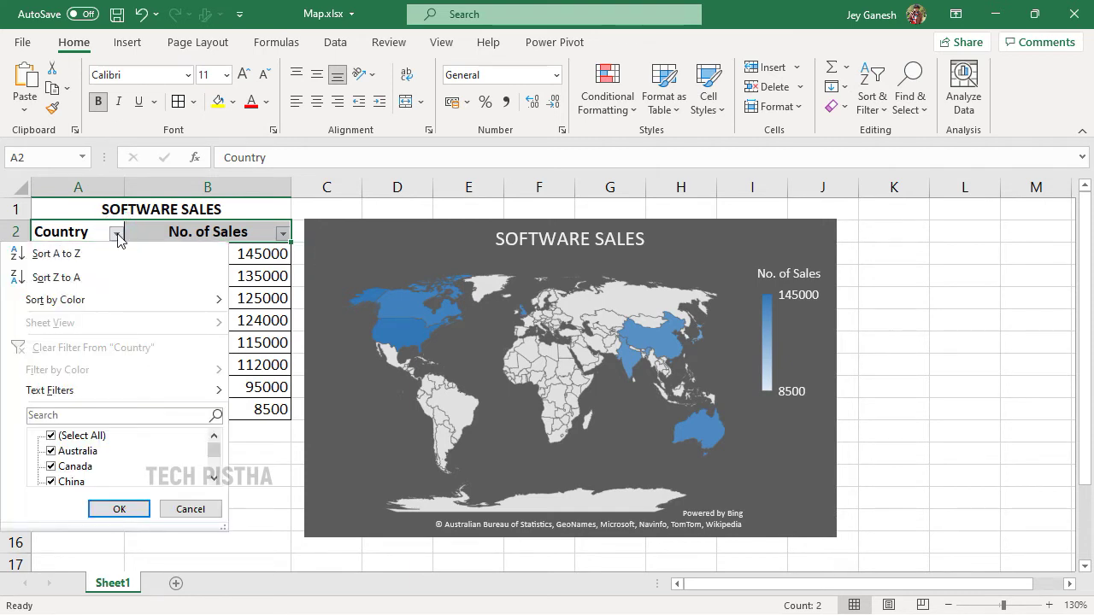
{"action": "left_click", "coordinate": [82, 438]}
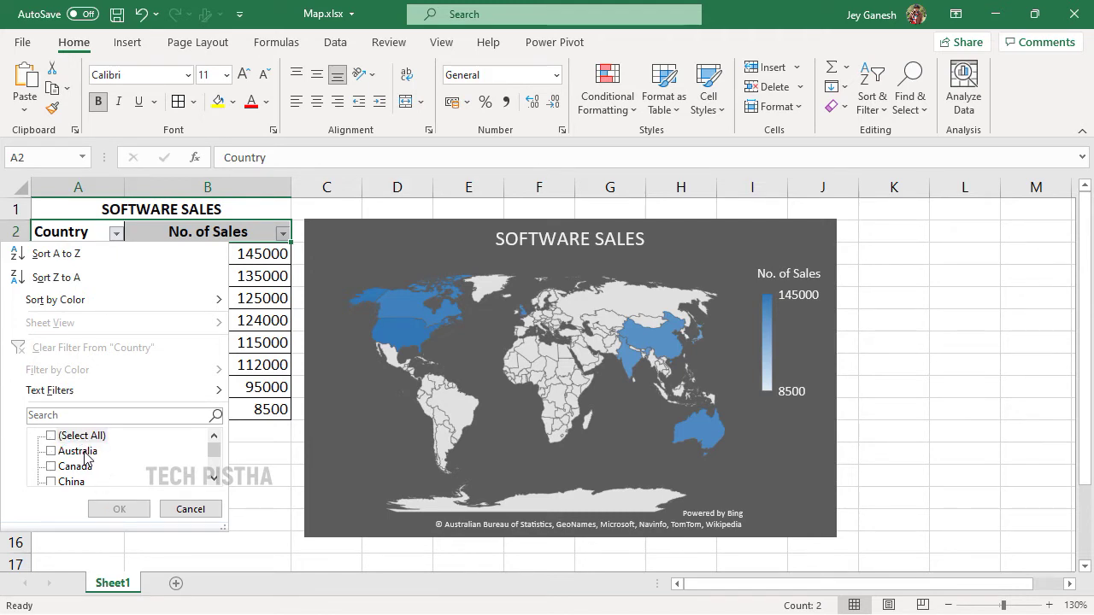
{"action": "left_click", "coordinate": [82, 452]}
{"action": "left_click", "coordinate": [114, 508]}
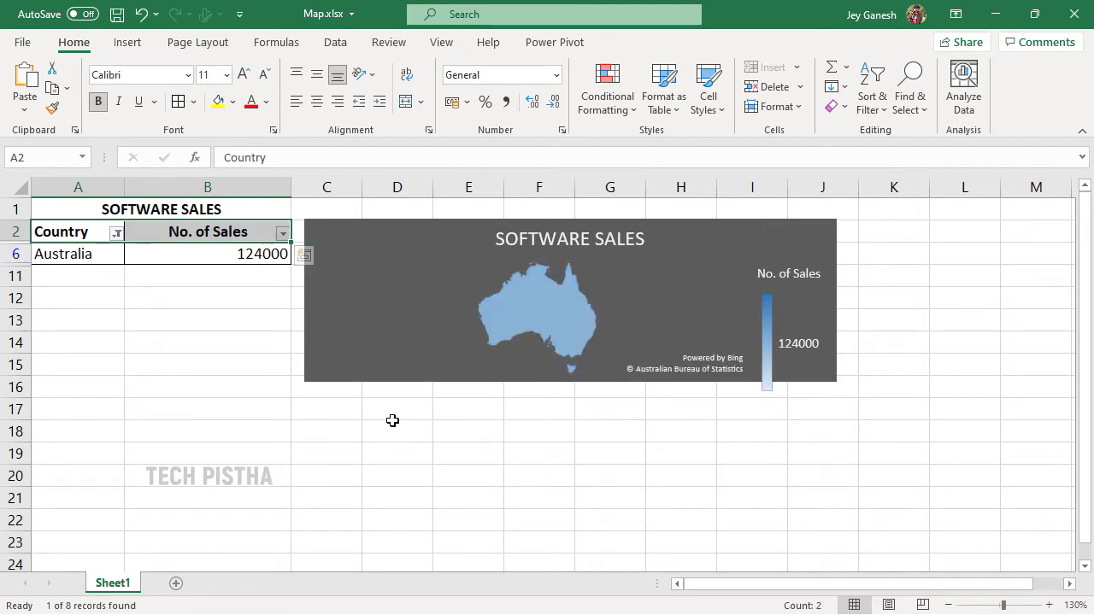
Step: Change the Country filter to show only Canada
{"action": "left_click", "coordinate": [118, 232]}
{"action": "left_click", "coordinate": [81, 451]}
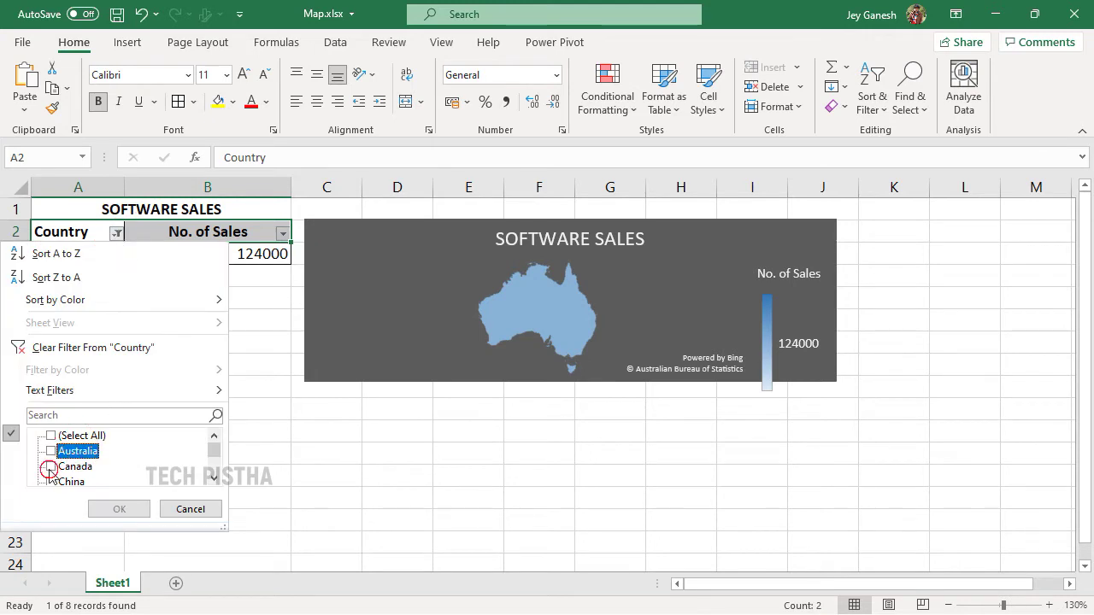
{"action": "left_click", "coordinate": [50, 467]}
{"action": "left_click", "coordinate": [119, 508]}
Step: Change the Country filter to show only China
{"action": "left_click", "coordinate": [118, 233]}
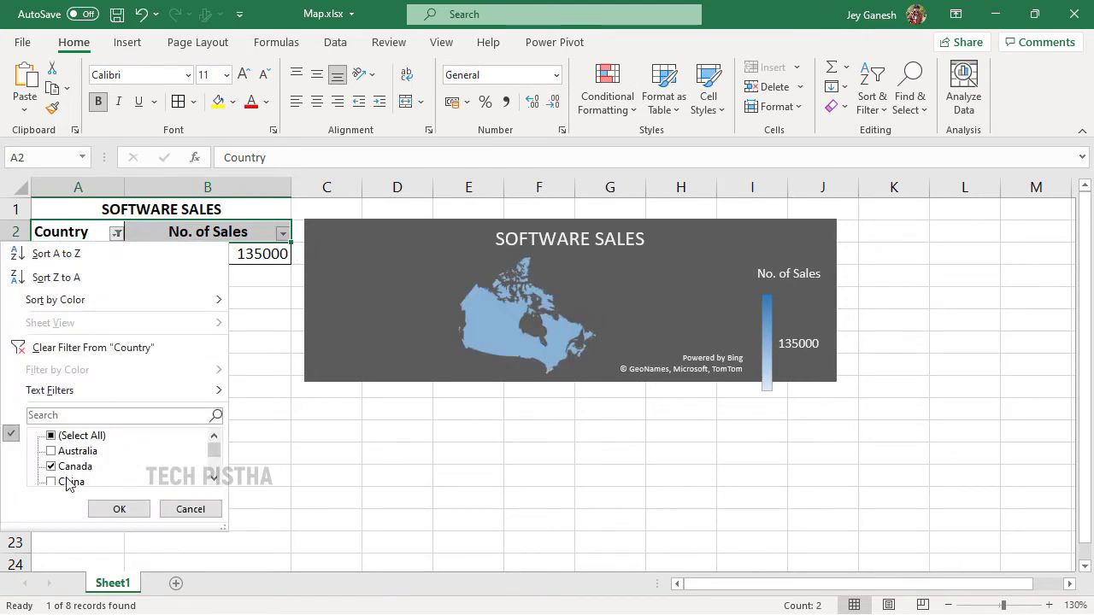
{"action": "left_click", "coordinate": [213, 478]}
{"action": "left_click", "coordinate": [51, 466]}
{"action": "left_click", "coordinate": [51, 451]}
{"action": "left_click", "coordinate": [117, 509]}
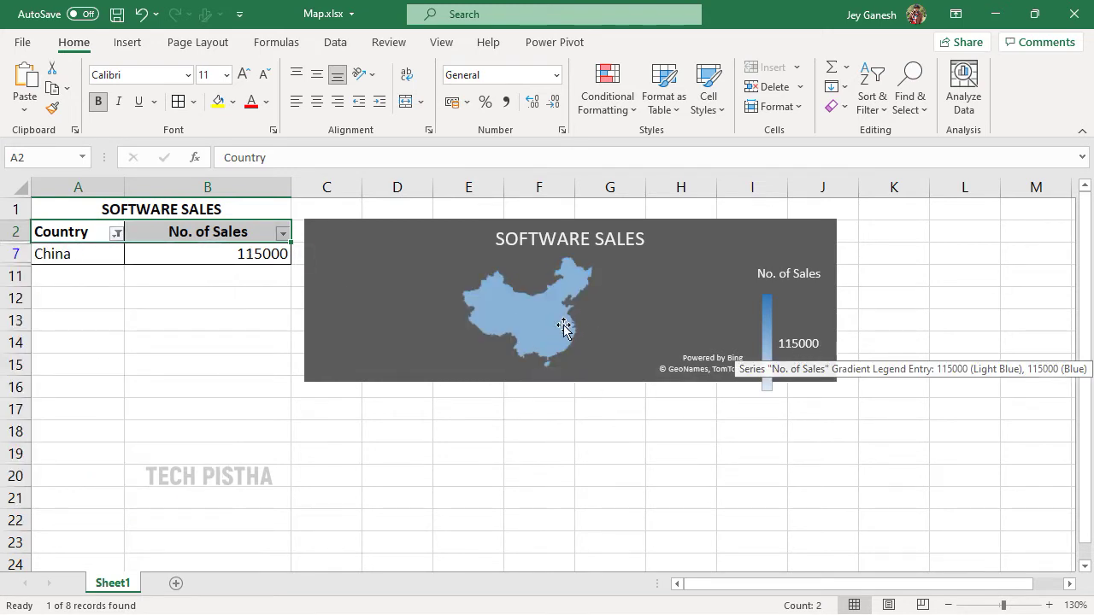
Step: Change the Country filter to show only India
{"action": "left_click", "coordinate": [117, 232]}
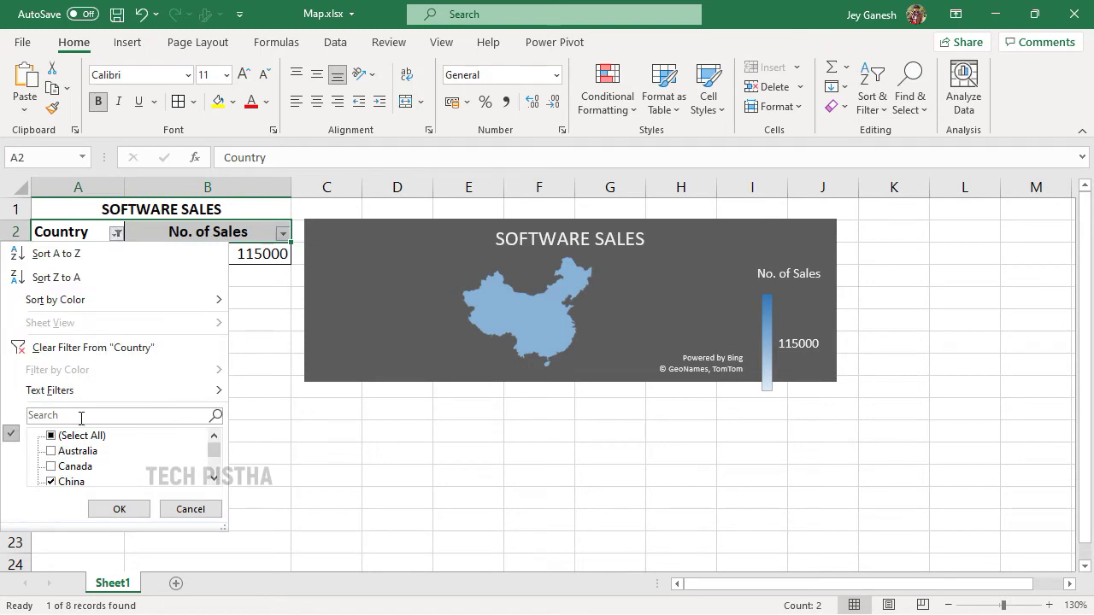
{"action": "left_click", "coordinate": [64, 482]}
{"action": "scroll", "coordinate": [72, 466], "scroll_direction": "down", "scroll_amount": 1}
{"action": "left_click", "coordinate": [67, 466]}
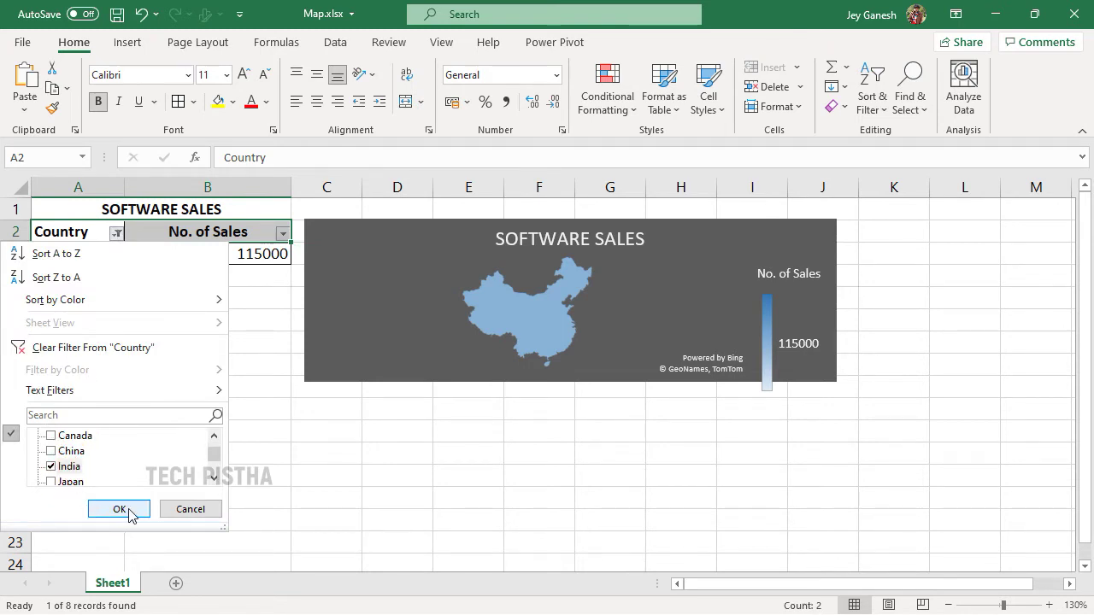
{"action": "left_click", "coordinate": [119, 509]}
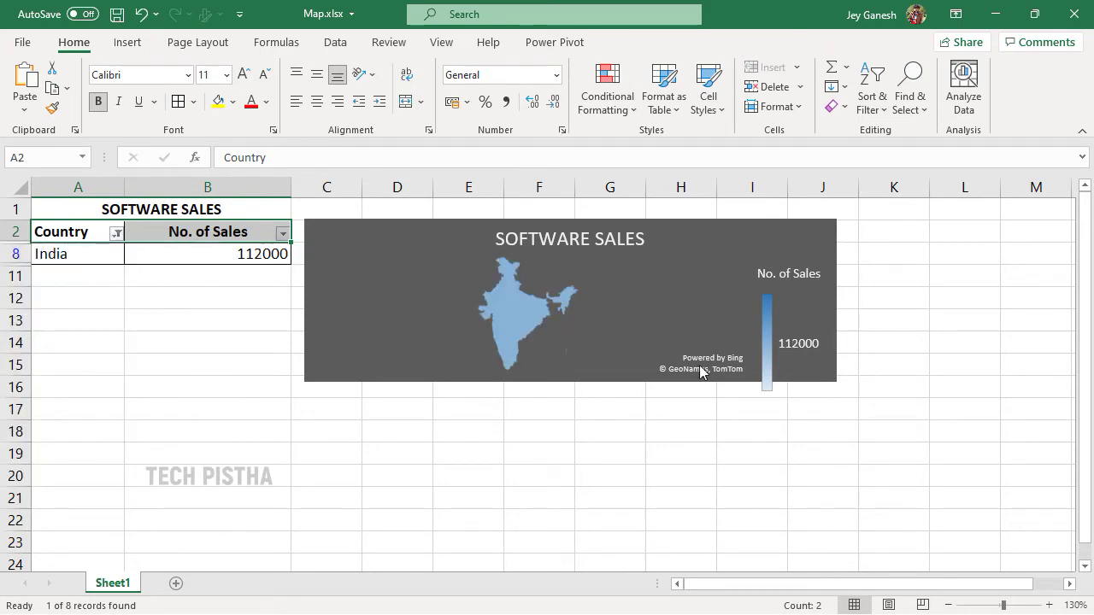
Step: Tick Select All in the Country filter to show all eight countries again
{"action": "left_click", "coordinate": [117, 233]}
{"action": "left_click", "coordinate": [82, 436]}
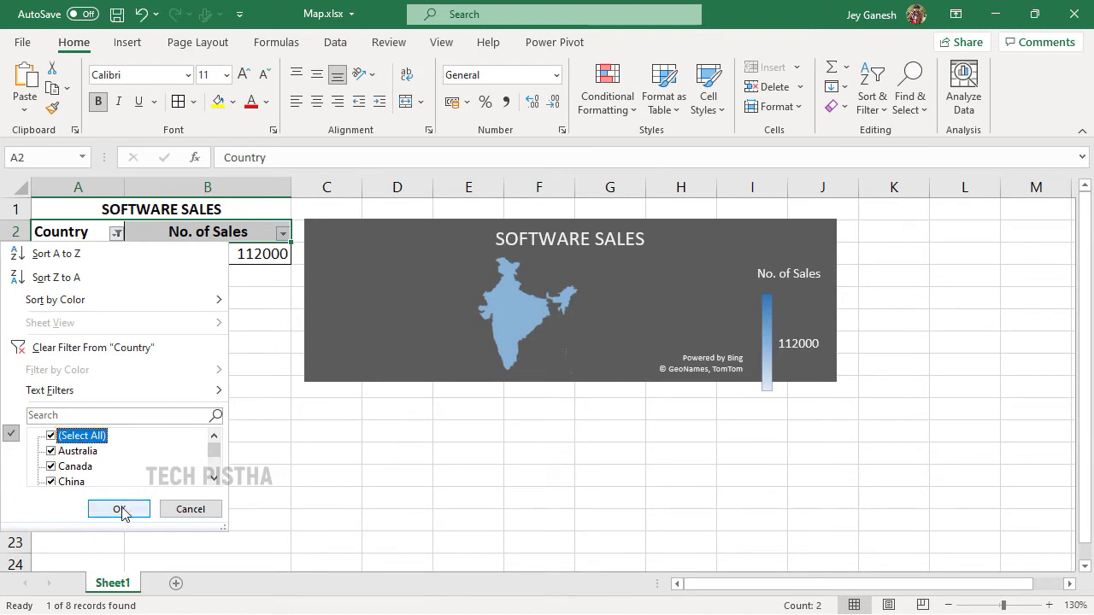
{"action": "left_click", "coordinate": [118, 508]}
Step: Reselect the sales table A2:B10 and launch Open 3D Maps from Insert > 3D Map
{"action": "left_click", "coordinate": [964, 297]}
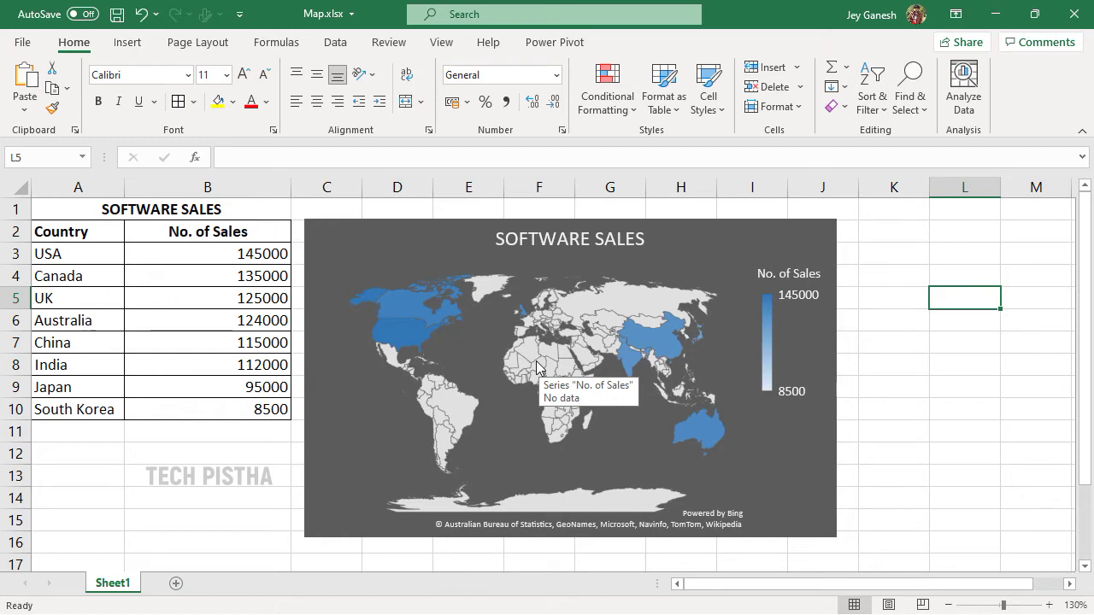
{"action": "left_click", "coordinate": [130, 44]}
{"action": "left_click_drag", "start_coordinate": [77, 232], "coordinate": [206, 409]}
{"action": "left_click", "coordinate": [76, 236]}
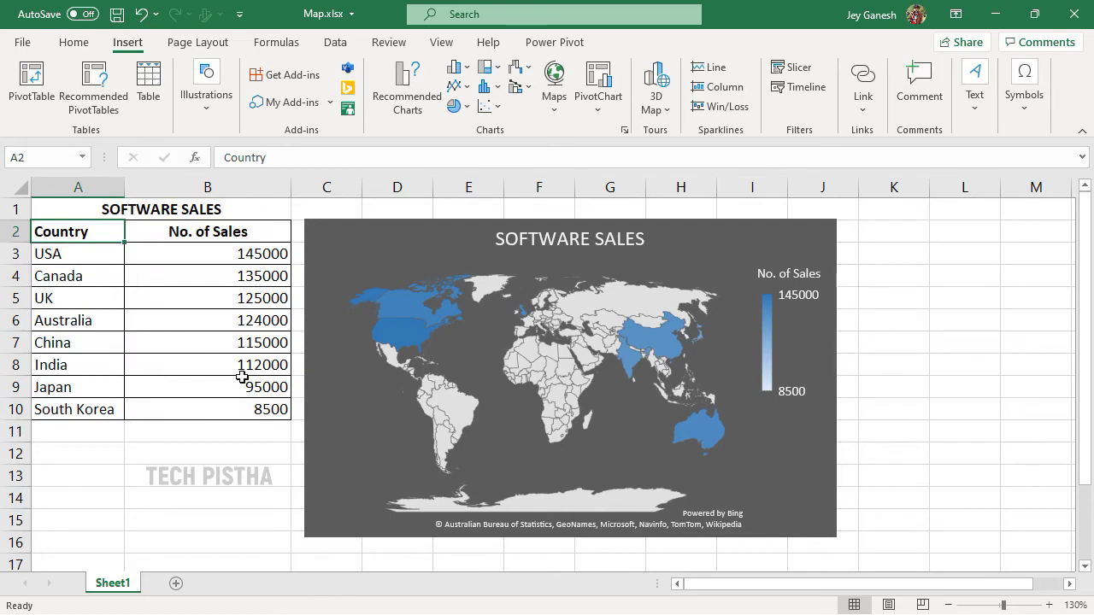
{"action": "left_click", "coordinate": [259, 415], "text": "shift"}
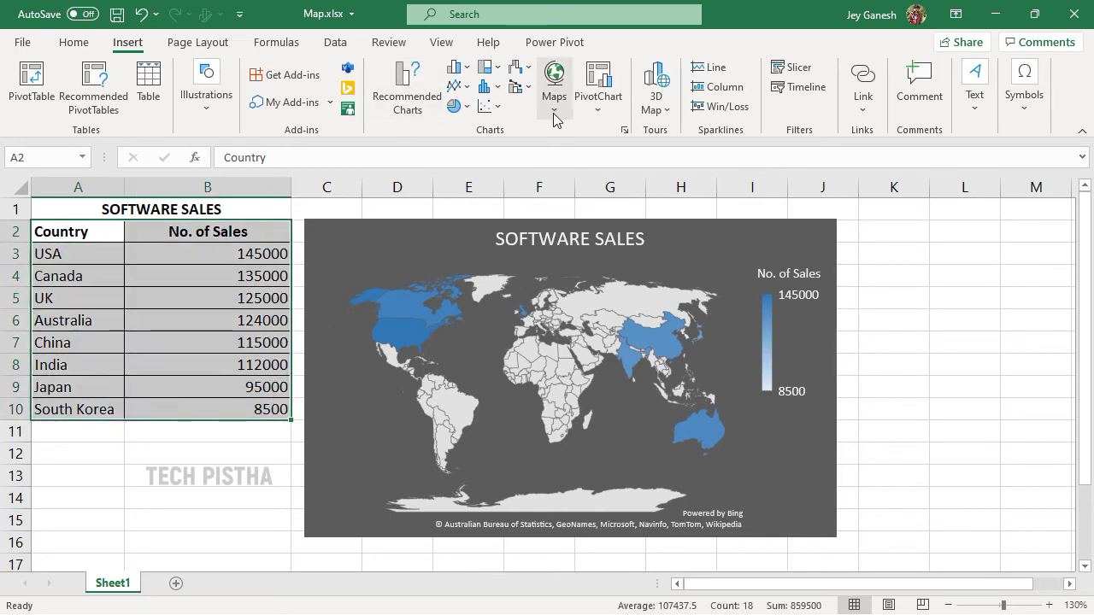
{"action": "left_click", "coordinate": [664, 106]}
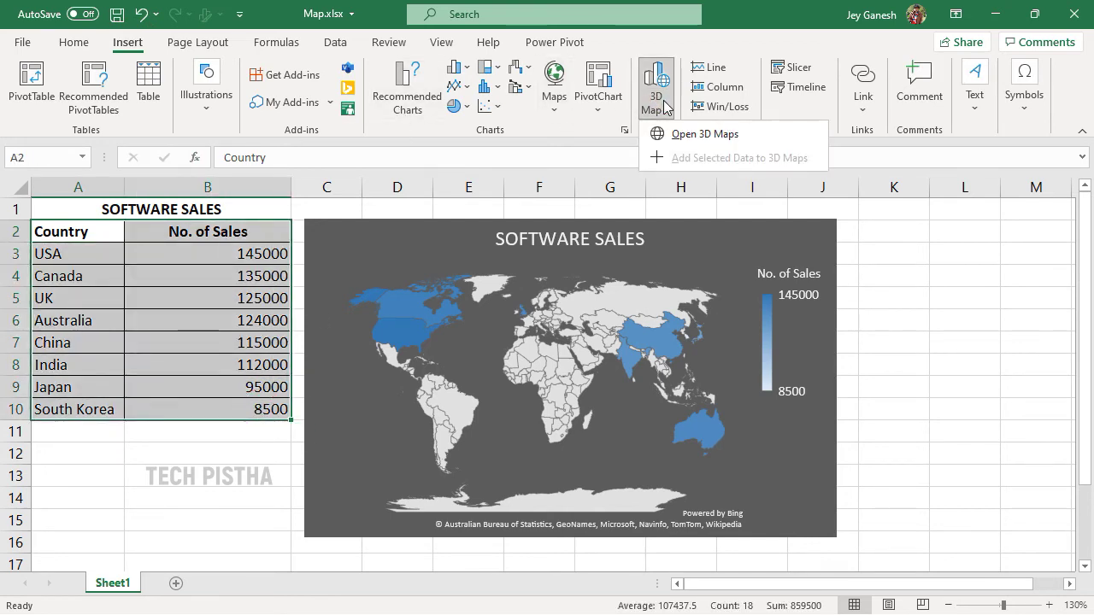
{"action": "left_click", "coordinate": [692, 137]}
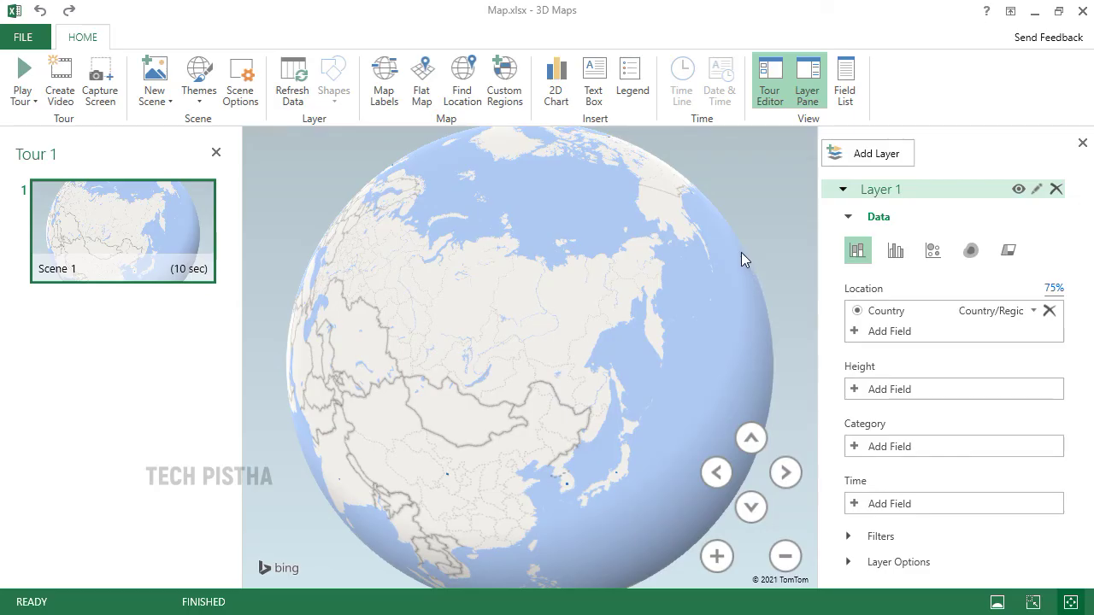
Step: Rotate the 3D Maps globe to bring North America into view
{"action": "left_click", "coordinate": [537, 363]}
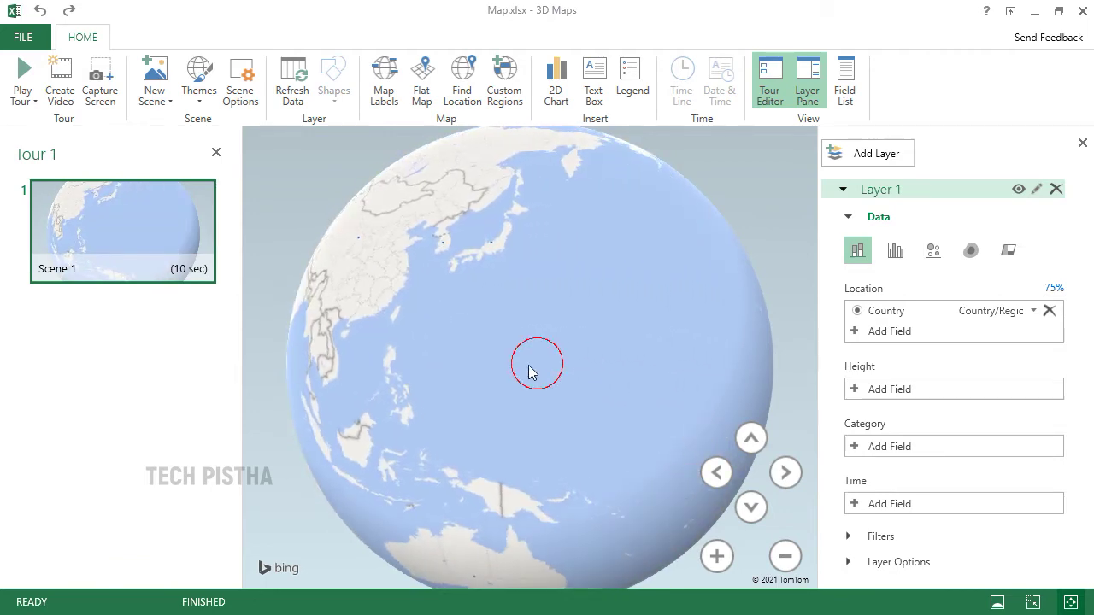
{"action": "left_click_drag", "start_coordinate": [689, 344], "coordinate": [781, 374]}
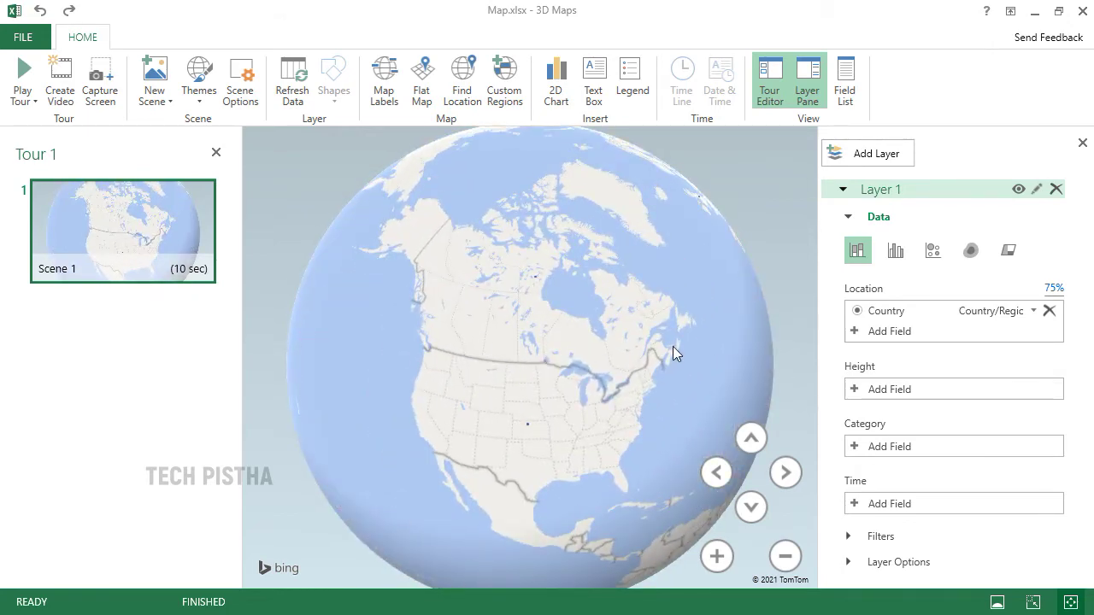
Step: Add Country and No. of Sales as the column Height fields in the Layer Pane
{"action": "left_click", "coordinate": [949, 396]}
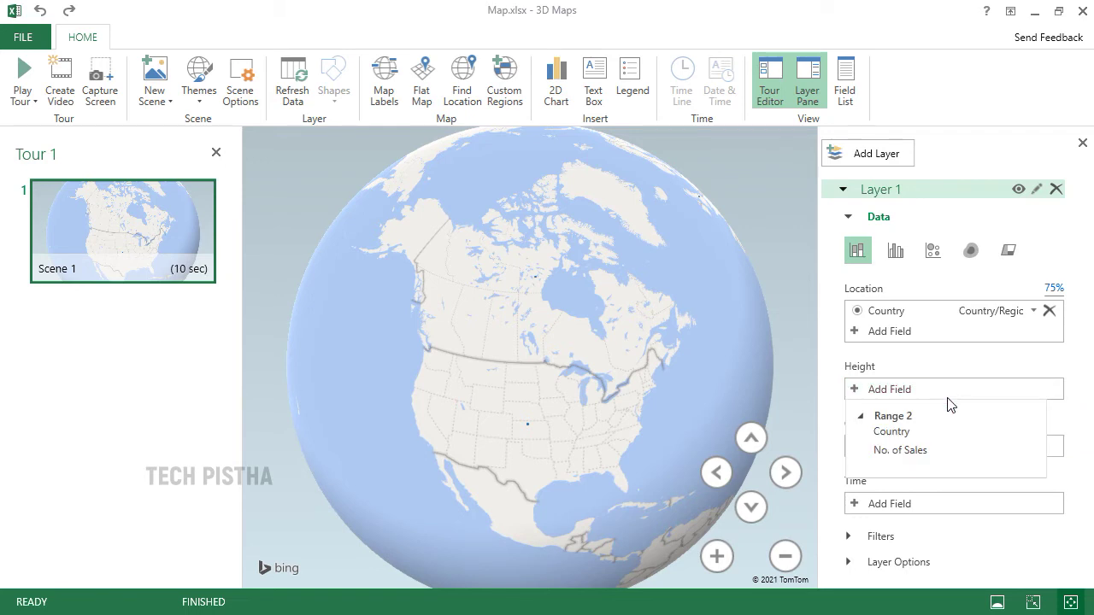
{"action": "left_click", "coordinate": [948, 432]}
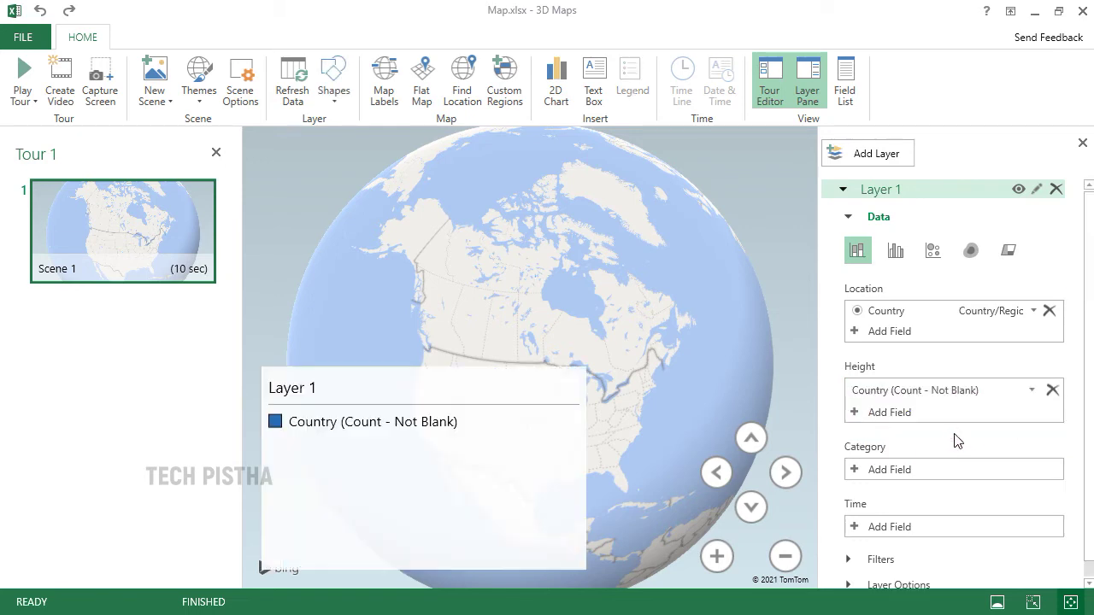
{"action": "left_click", "coordinate": [1002, 419]}
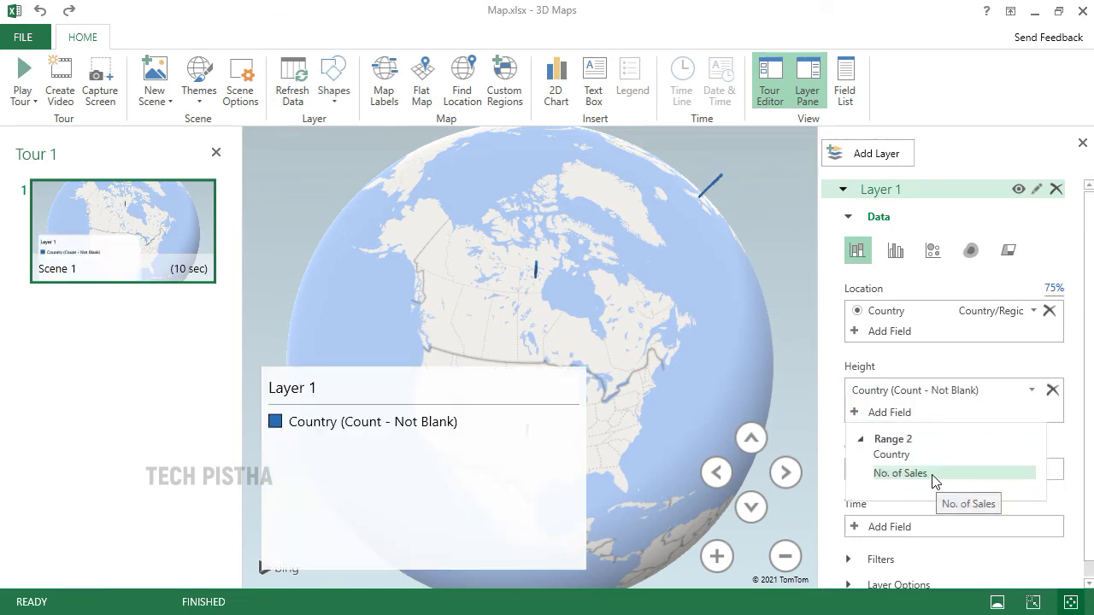
{"action": "left_click", "coordinate": [932, 475]}
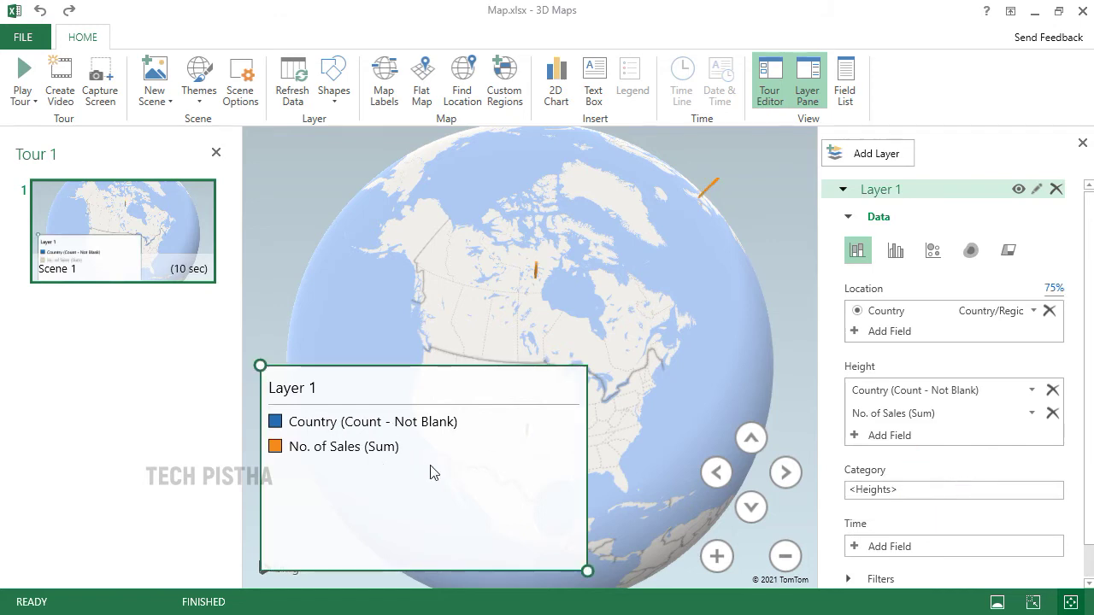
Step: Delete the Layer 1 legend from the map and turn the globe to Europe and India
{"action": "left_click_drag", "start_coordinate": [491, 419], "coordinate": [473, 427]}
{"action": "key", "text": "Delete"}
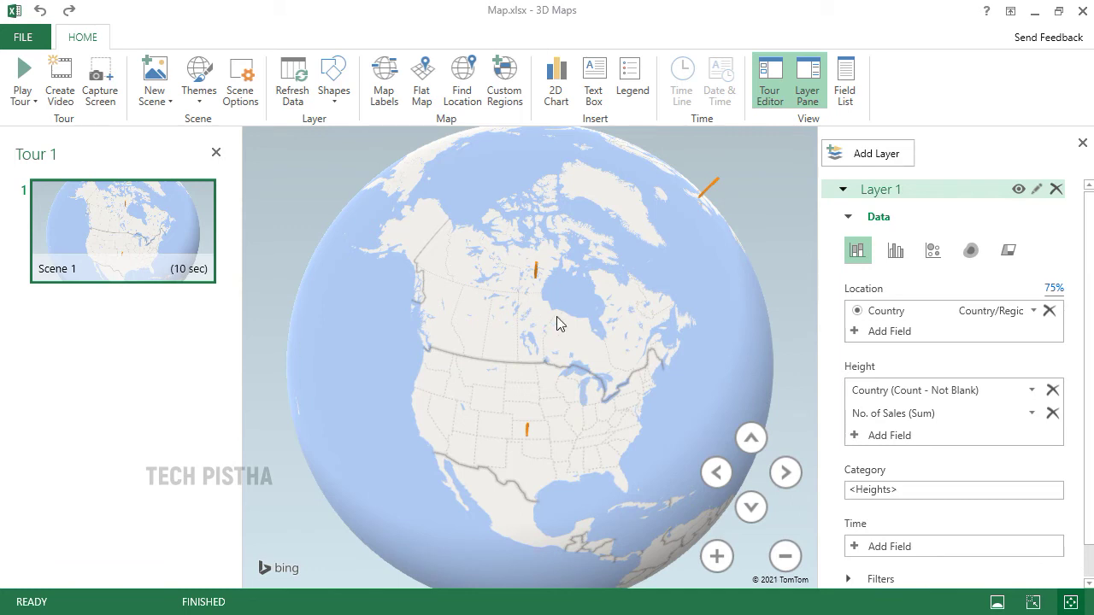
{"action": "mouse_move", "coordinate": [532, 443]}
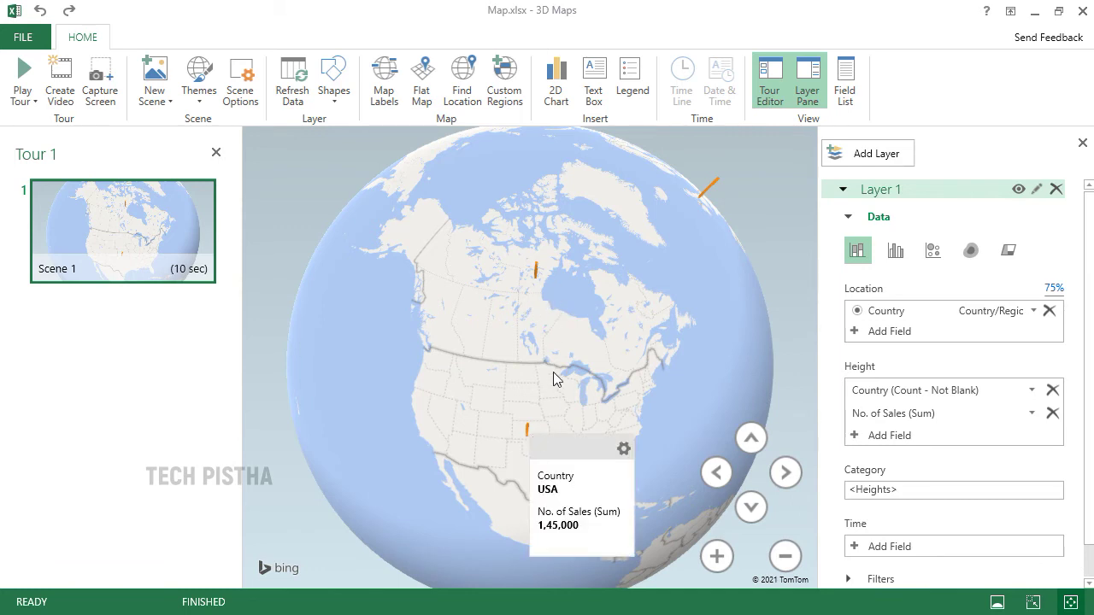
{"action": "mouse_move", "coordinate": [538, 276]}
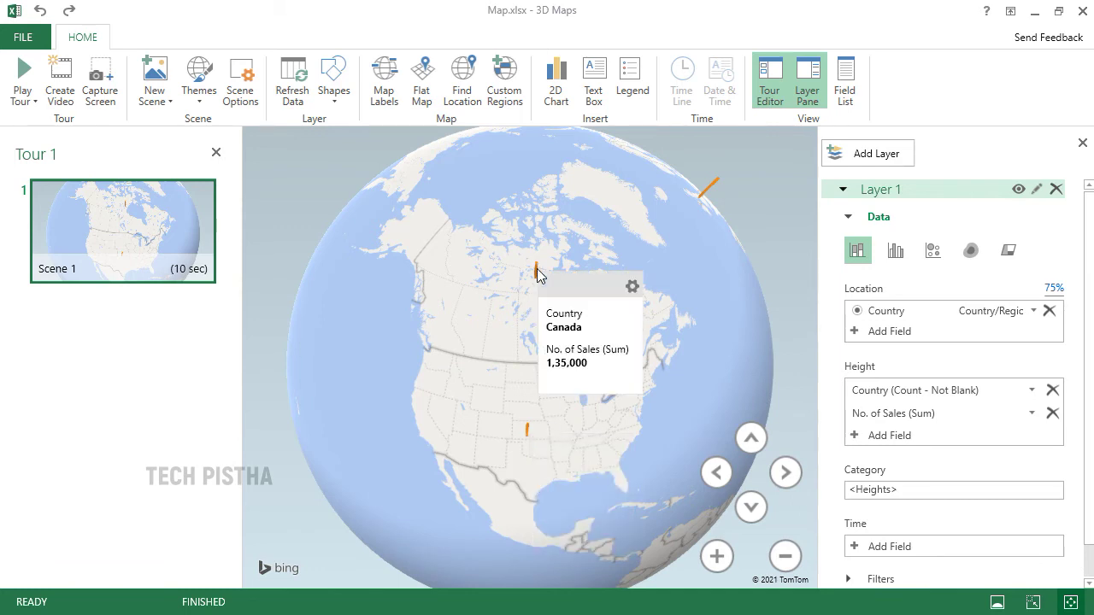
{"action": "left_click_drag", "start_coordinate": [537, 273], "coordinate": [795, 365]}
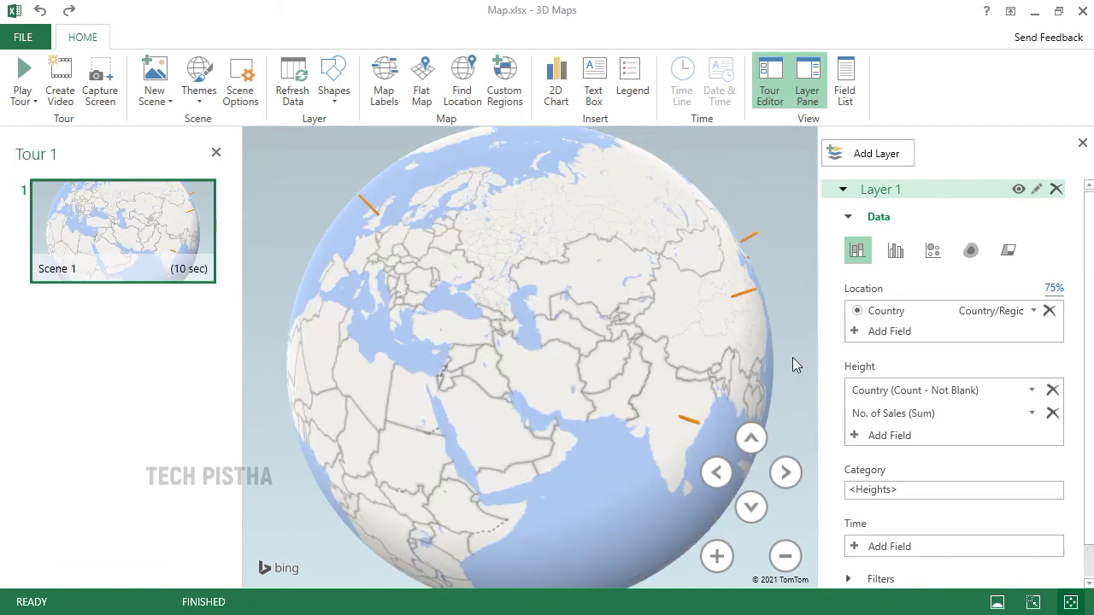
Step: Try Clustered Column, Bubble and Heat Map, then settle on Region for the sales layer
{"action": "left_click", "coordinate": [899, 253]}
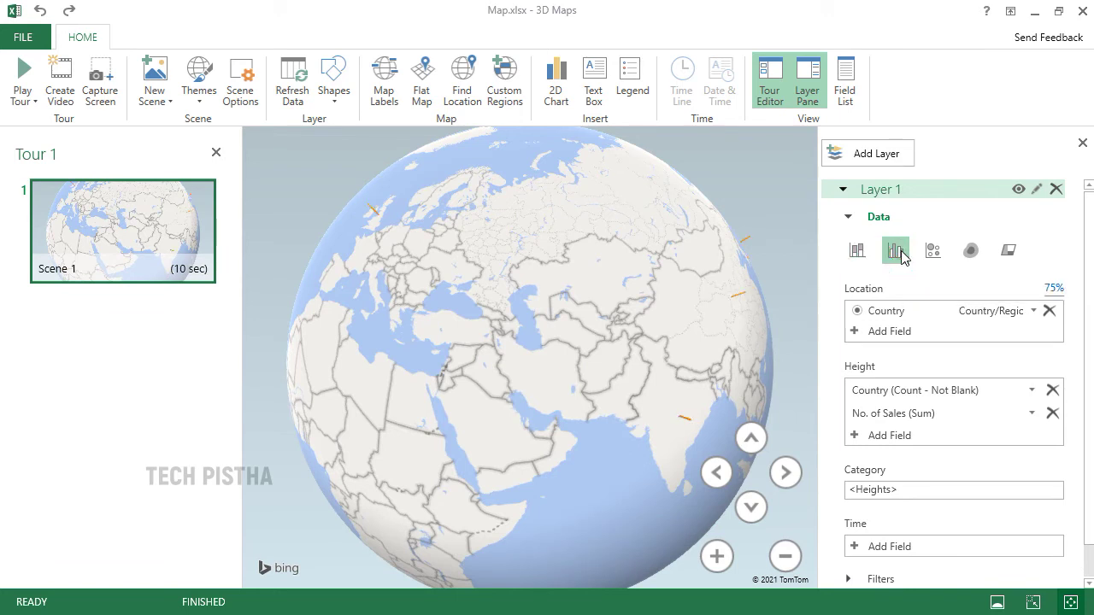
{"action": "left_click", "coordinate": [936, 257]}
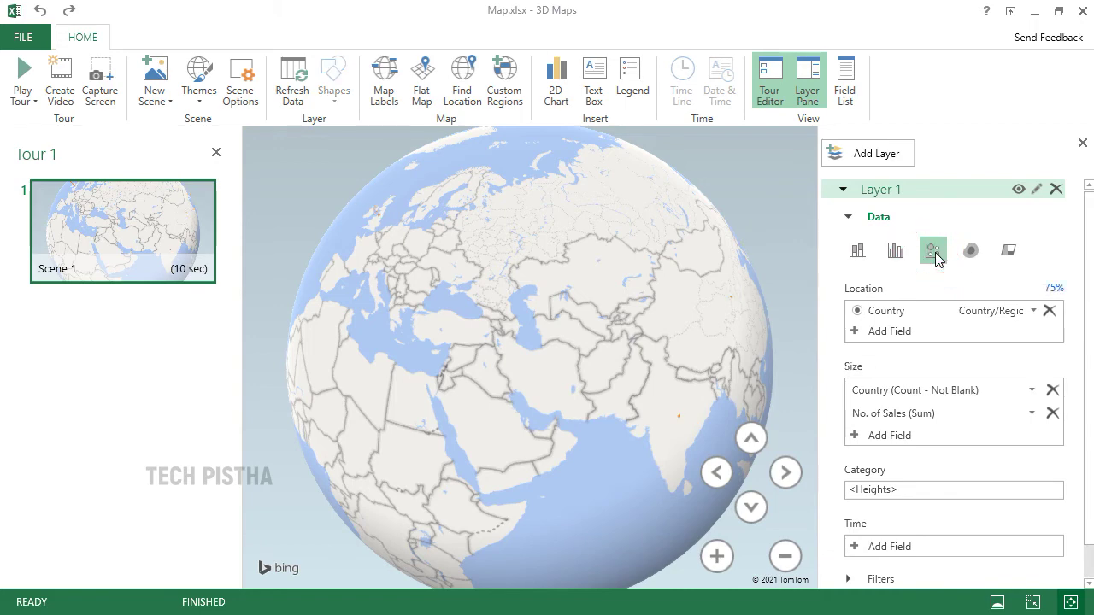
{"action": "left_click", "coordinate": [974, 256]}
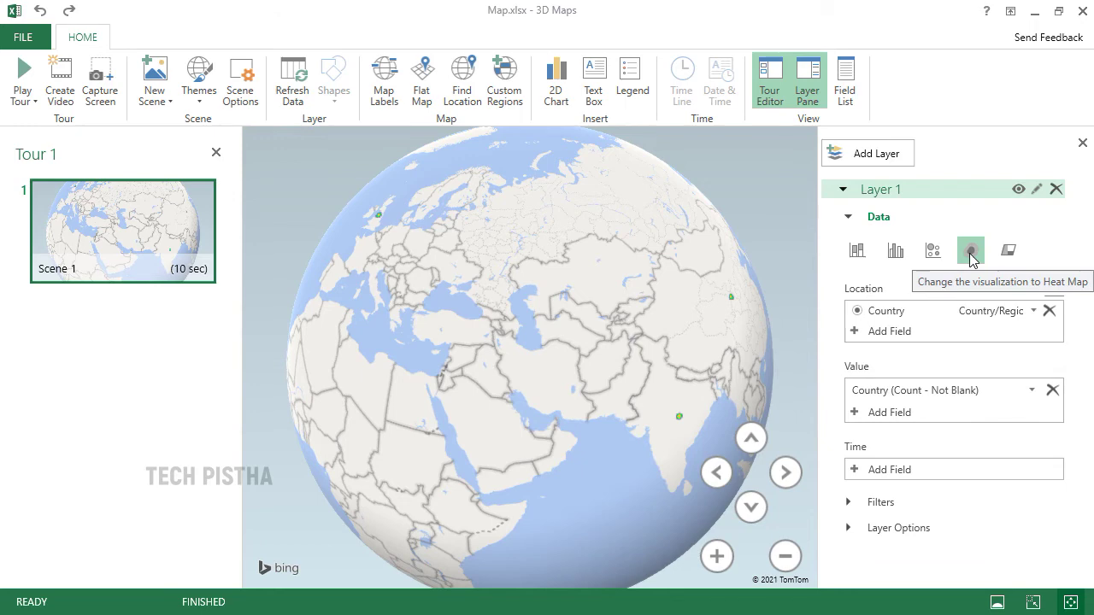
{"action": "left_click", "coordinate": [1011, 256]}
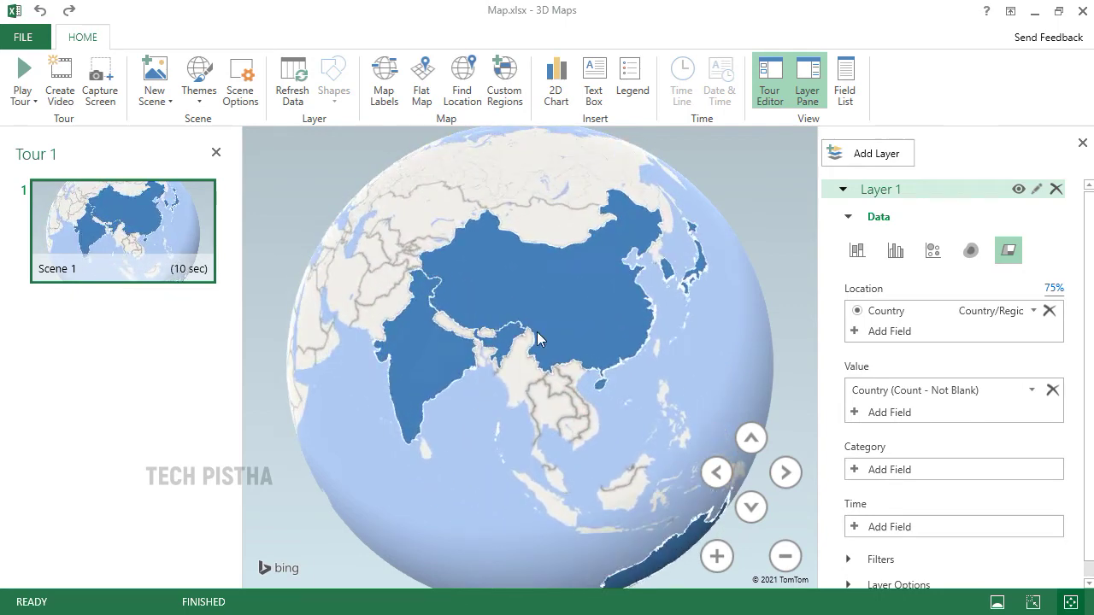
{"action": "left_click", "coordinate": [588, 386]}
{"action": "left_click_drag", "start_coordinate": [587, 385], "coordinate": [476, 384]}
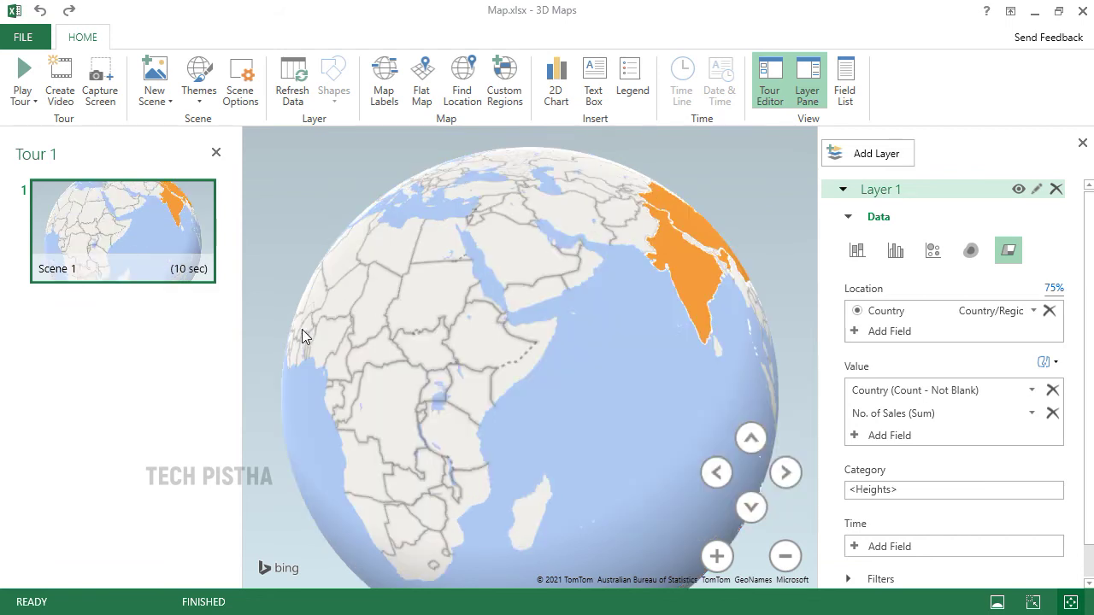
{"action": "mouse_move", "coordinate": [181, 272]}
Step: Set the scene effect to Rotate Globe and raise its effect speed
{"action": "left_click", "coordinate": [178, 268]}
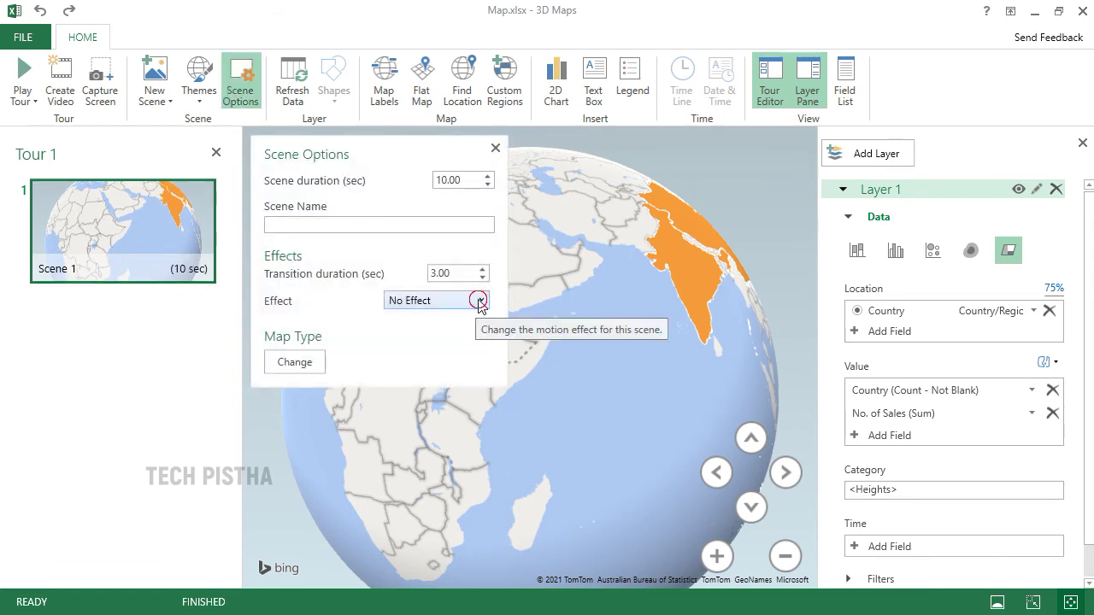
{"action": "left_click", "coordinate": [479, 300]}
{"action": "left_click", "coordinate": [436, 424]}
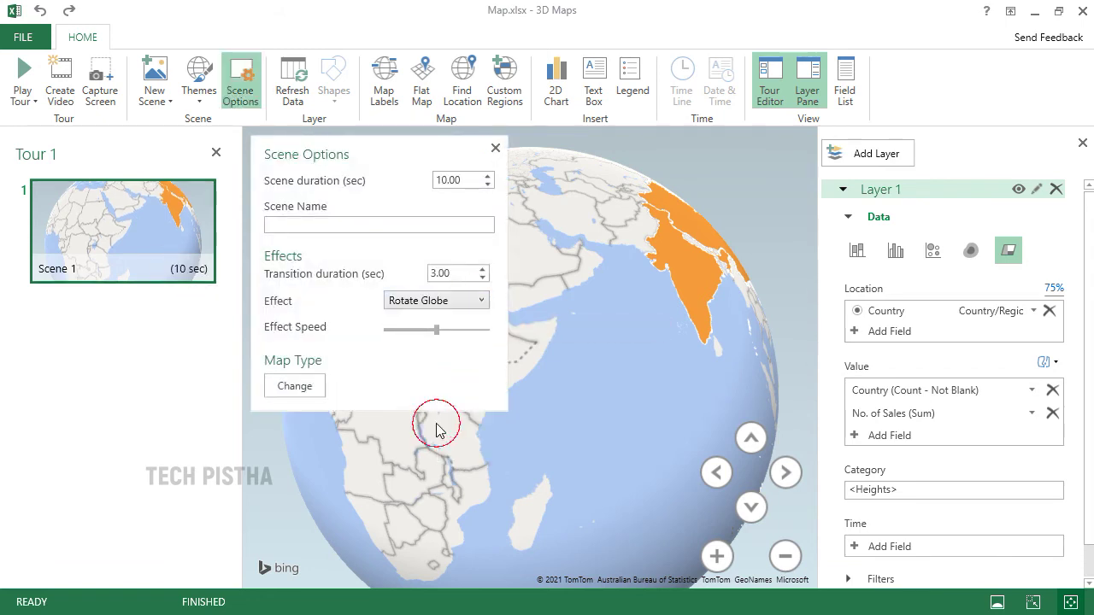
{"action": "left_click_drag", "start_coordinate": [440, 333], "coordinate": [471, 330]}
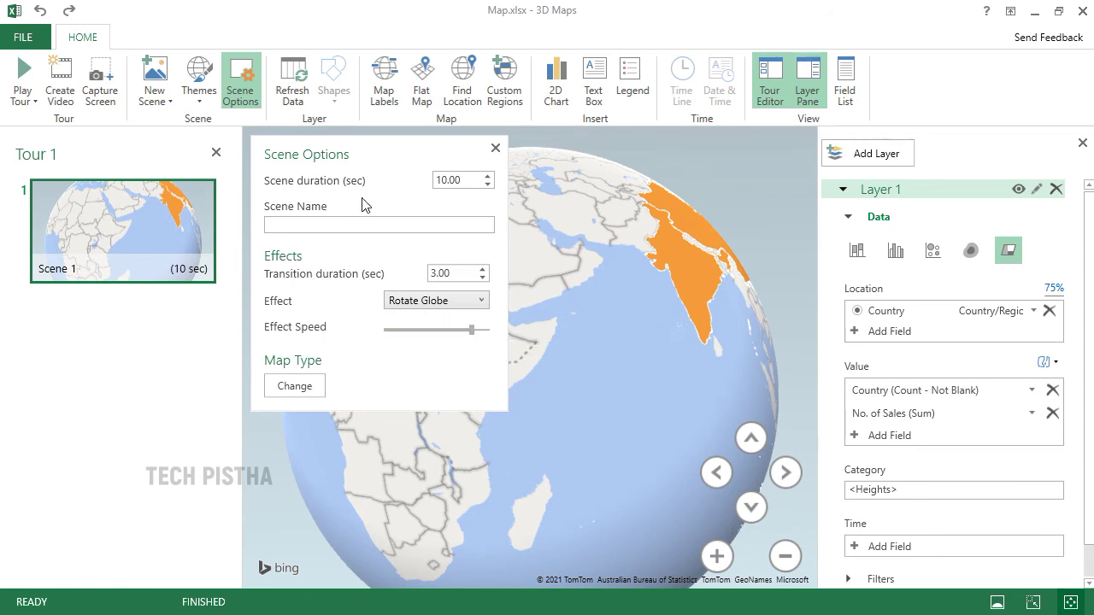
Step: Set the scene duration to 13 seconds and name the scene Global Sales
{"action": "left_click", "coordinate": [488, 176]}
{"action": "left_click", "coordinate": [488, 177]}
{"action": "key", "text": "Tab"}
{"action": "type", "text": "sALES"}
{"action": "key", "text": "ctrl+a"}
{"action": "type", "text": "Sales"}
{"action": "key", "text": "Home"}
Step: Play the Global Sales tour from its first scene
{"action": "type", "text": "Global"}
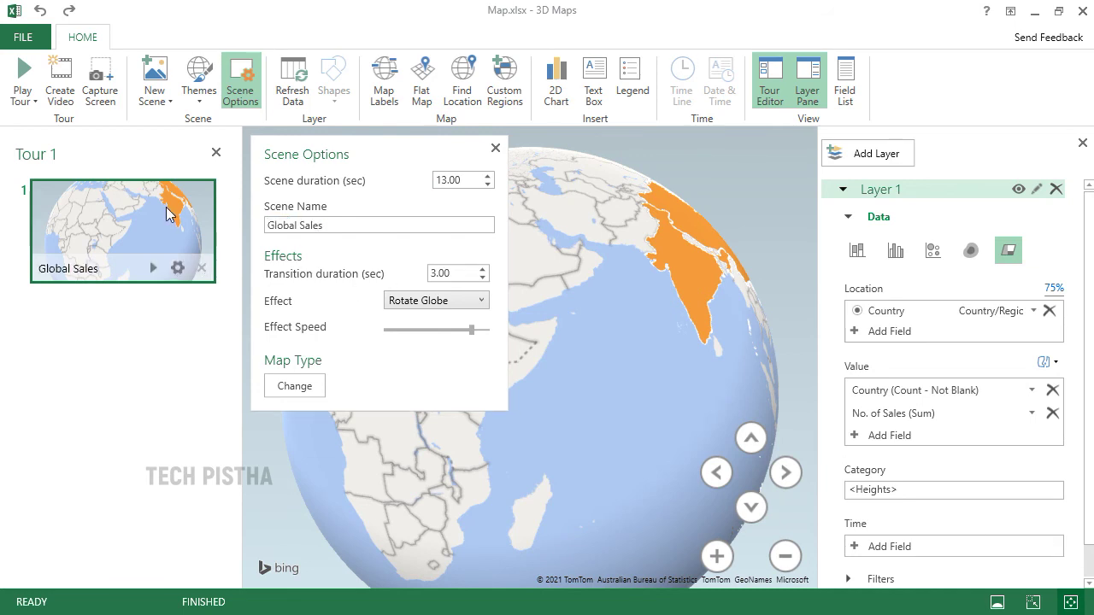
{"action": "left_click", "coordinate": [26, 91]}
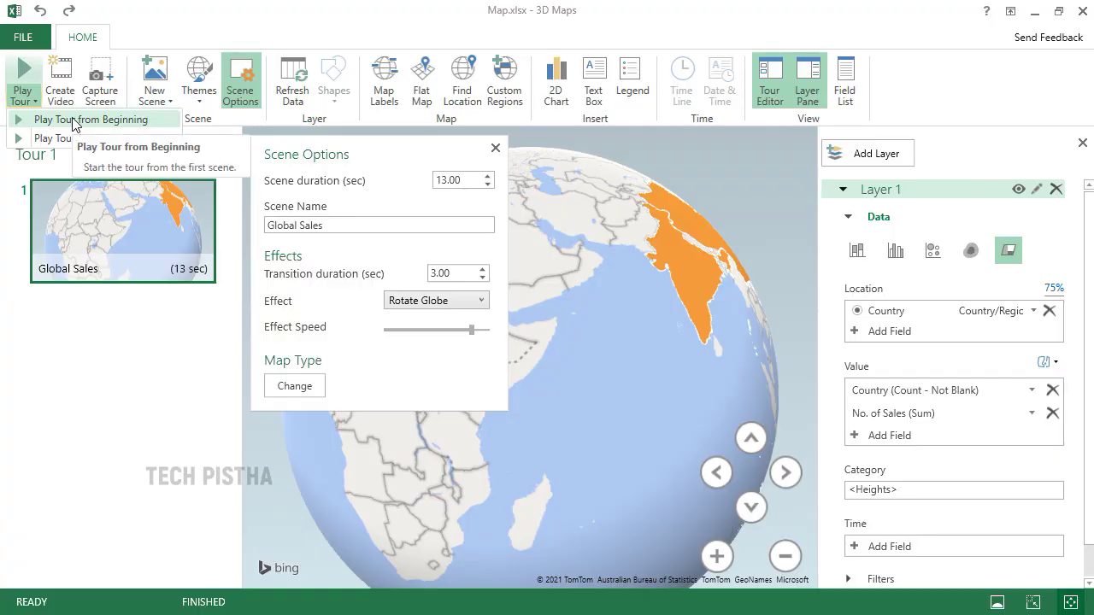
{"action": "left_click", "coordinate": [73, 121]}
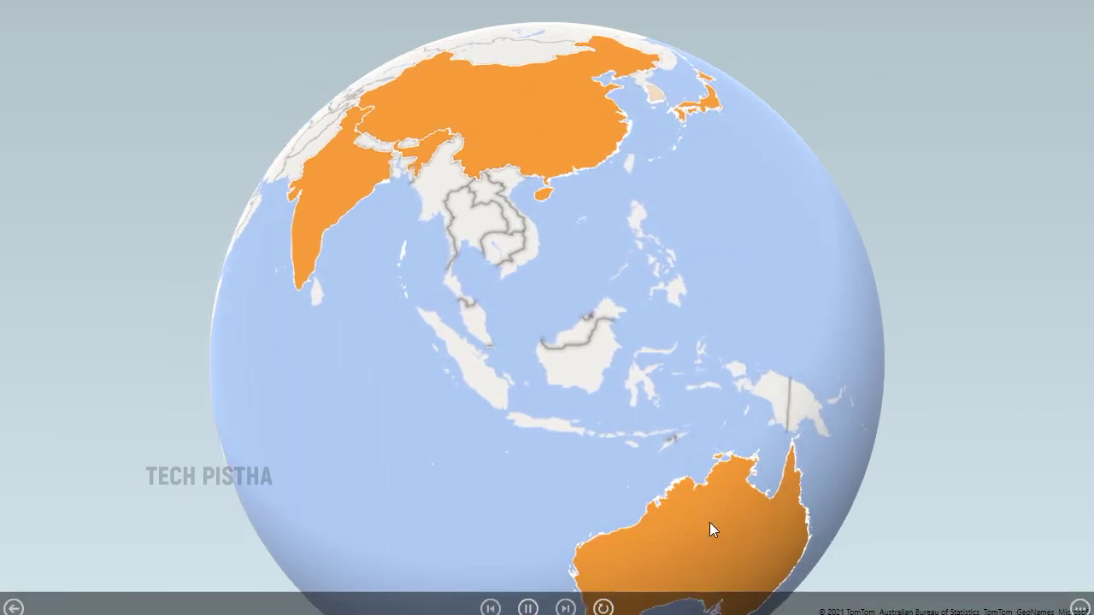
Step: View the Australia, China and India sales cards, then exit playback to the tour editor
{"action": "left_click", "coordinate": [708, 522]}
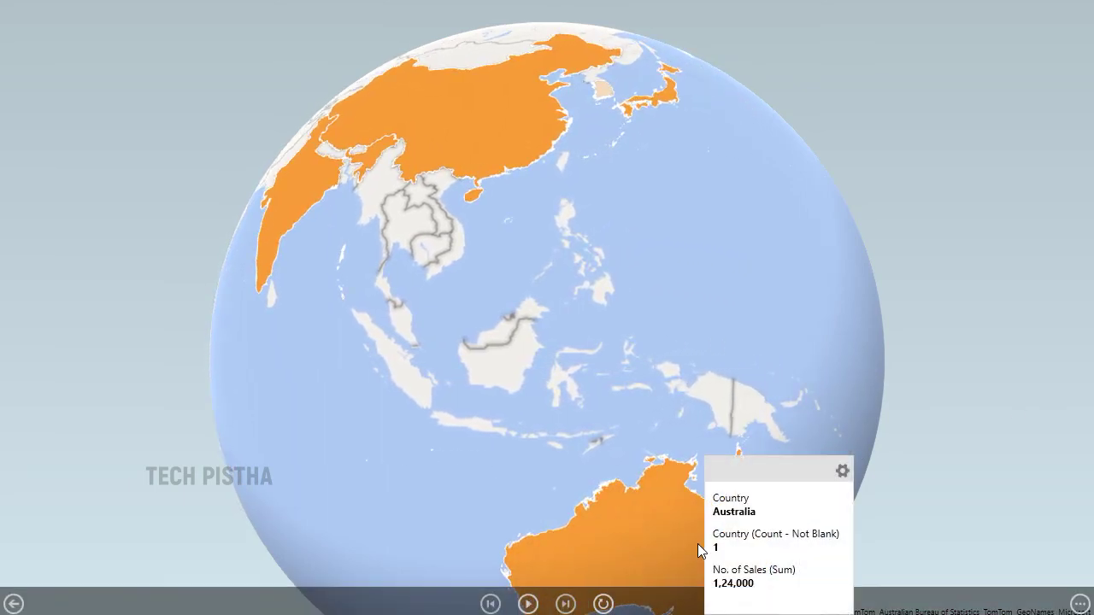
{"action": "left_click", "coordinate": [493, 138]}
{"action": "left_click", "coordinate": [303, 195]}
{"action": "key", "text": "Escape"}
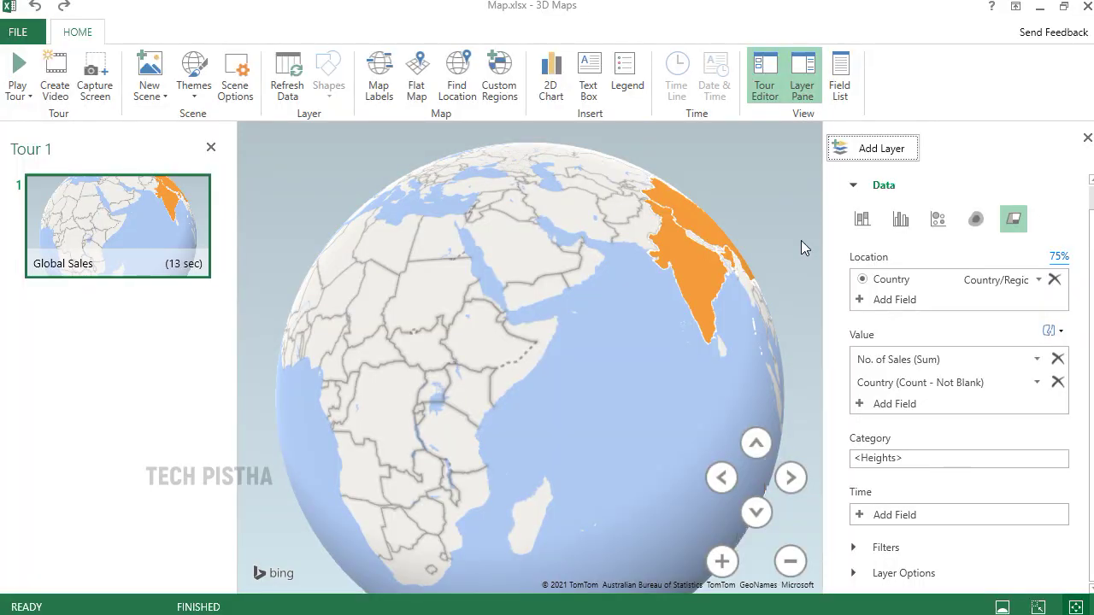